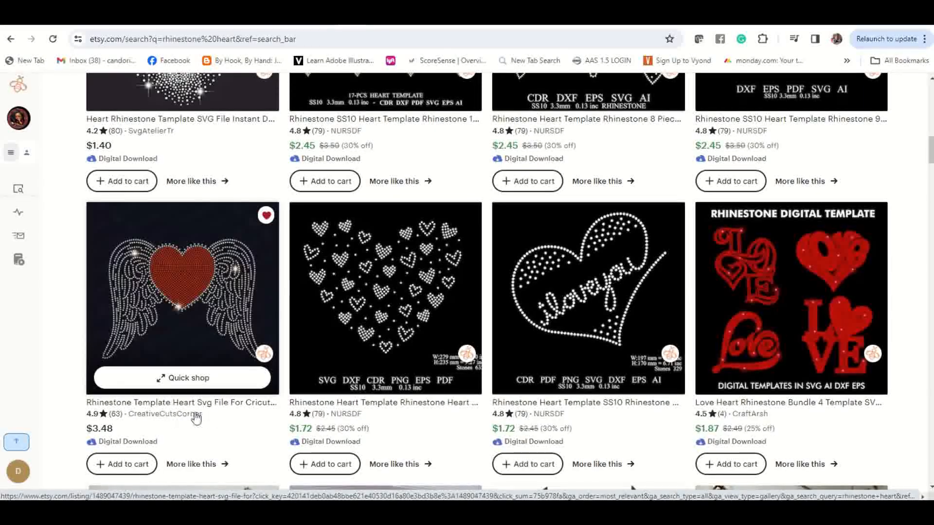
Open the winged red heart rhinestone template listing from CreativeCutsCorner and examine its picture with dimensions and stone counts
left_click(248, 298)
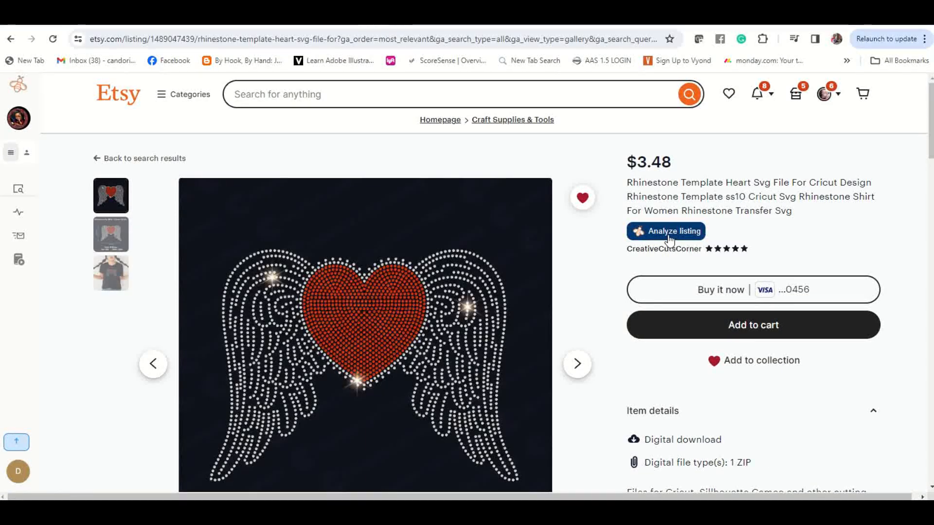
left_click(112, 246)
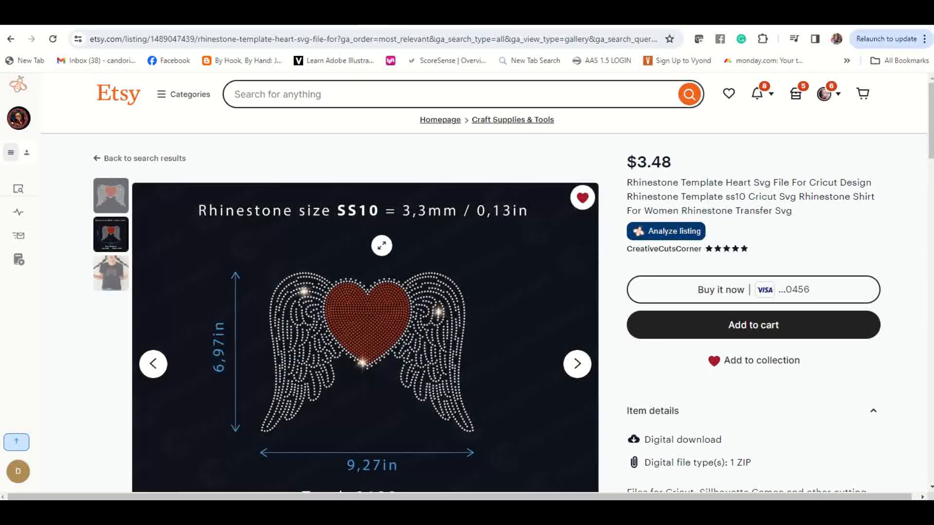
scroll(364, 316, "down", 1)
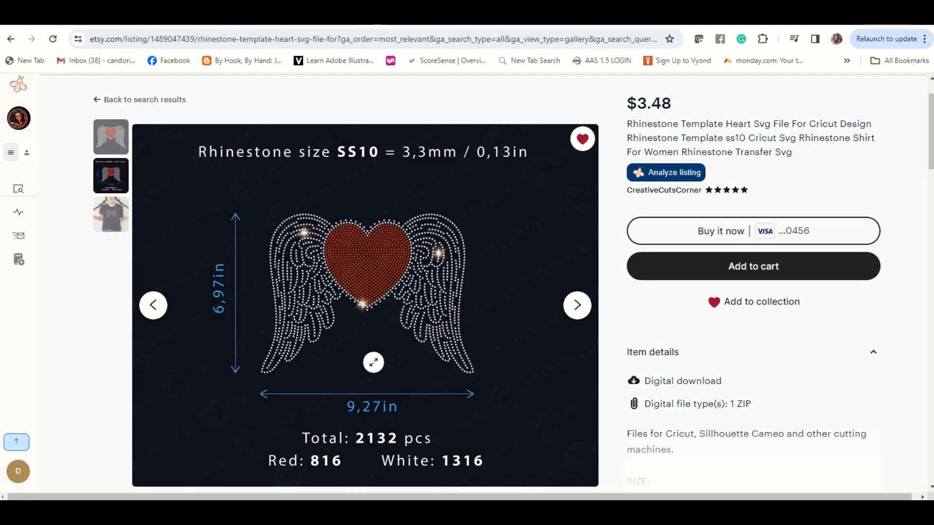
scroll(373, 362, "down", 1)
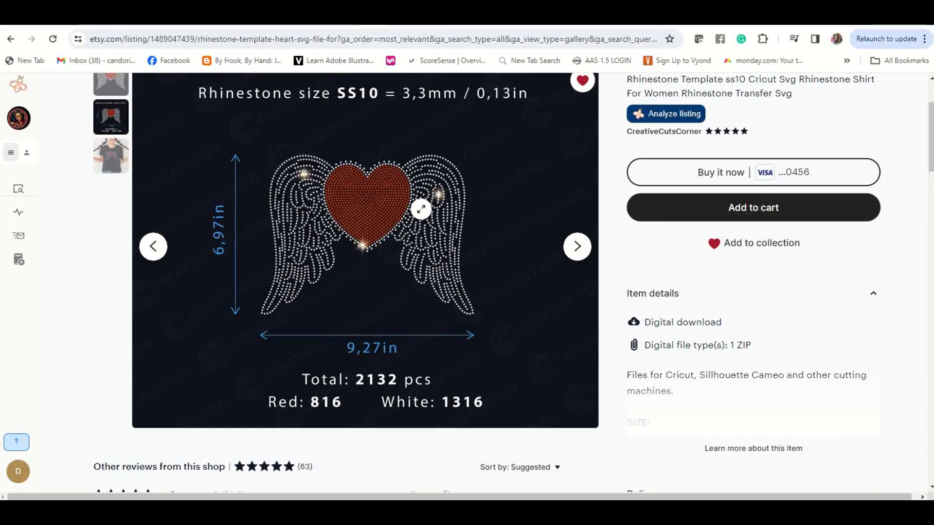
Expand the listing's full item details and read the size, stone, file format and Silhouette usage notes
scroll(709, 271, "down", 1)
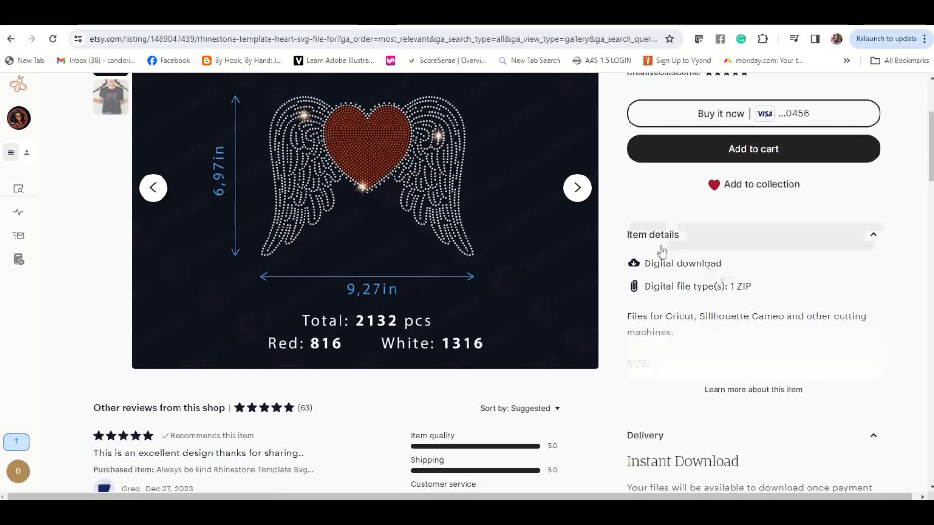
scroll(724, 258, "down", 2)
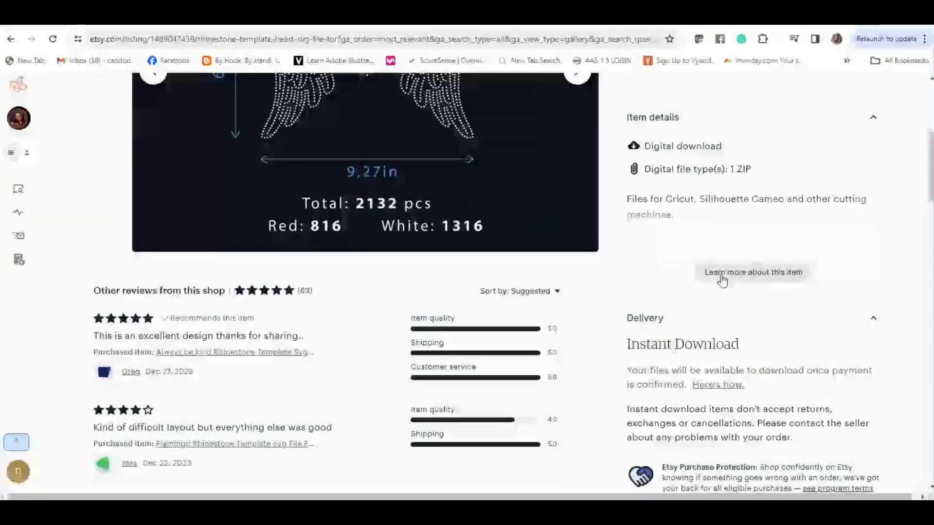
left_click(746, 271)
scroll(789, 263, "down", 1)
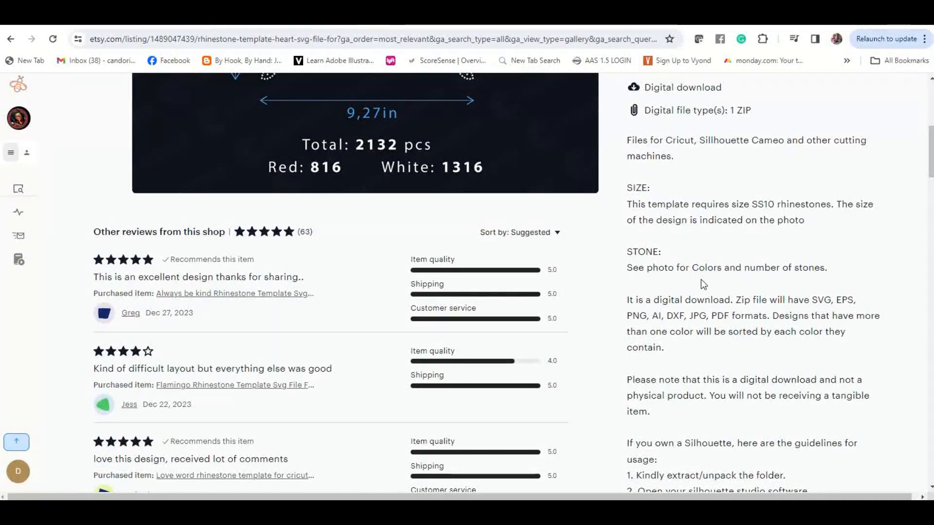
scroll(690, 327, "down", 4)
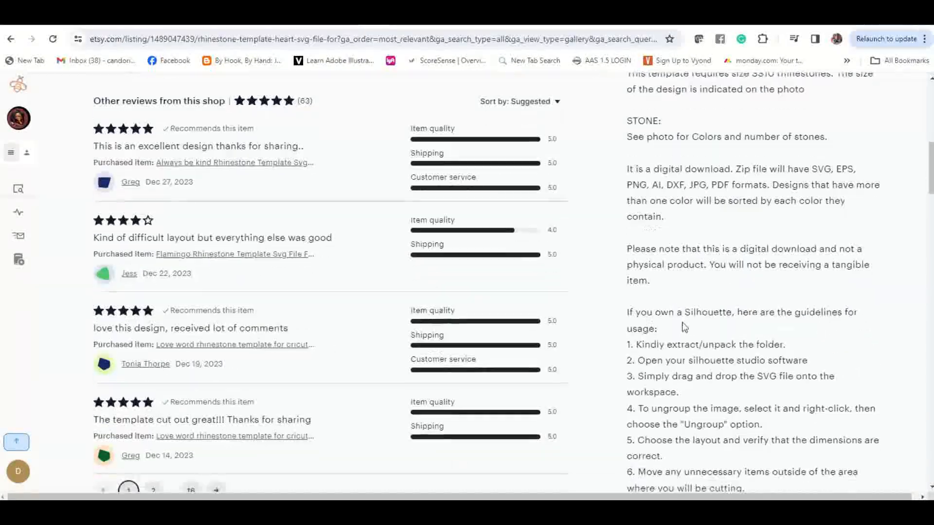
scroll(668, 273, "down", 5)
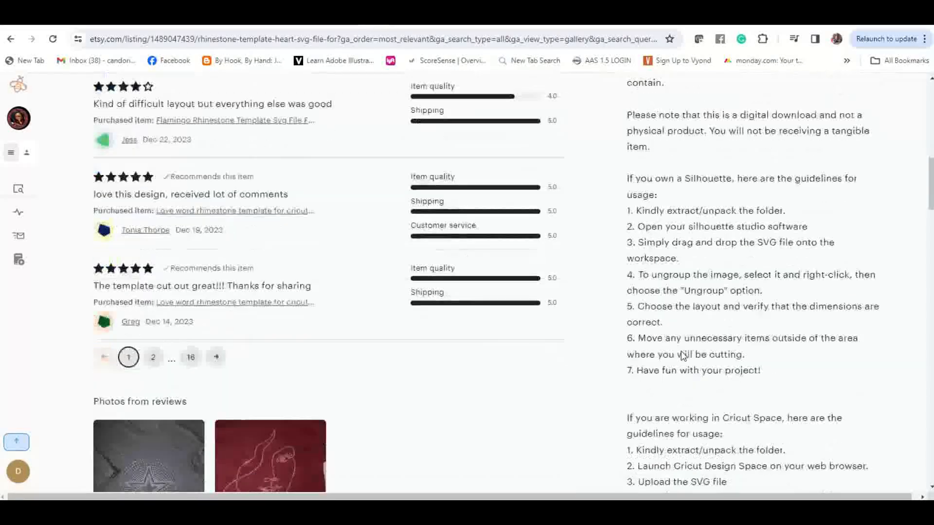
scroll(686, 350, "down", 2)
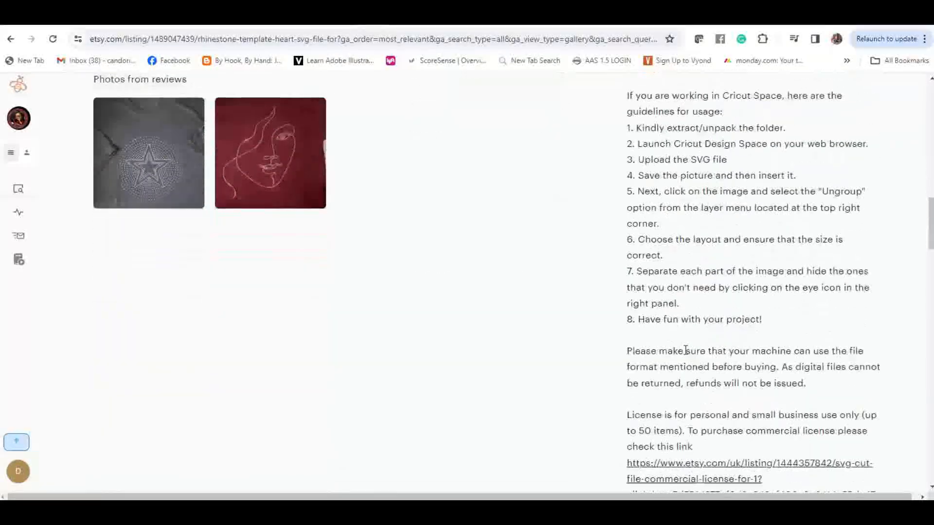
Highlight Cricut guideline 6 about choosing the layout and correct size, and read on through the licence terms
scroll(686, 350, "up", 1)
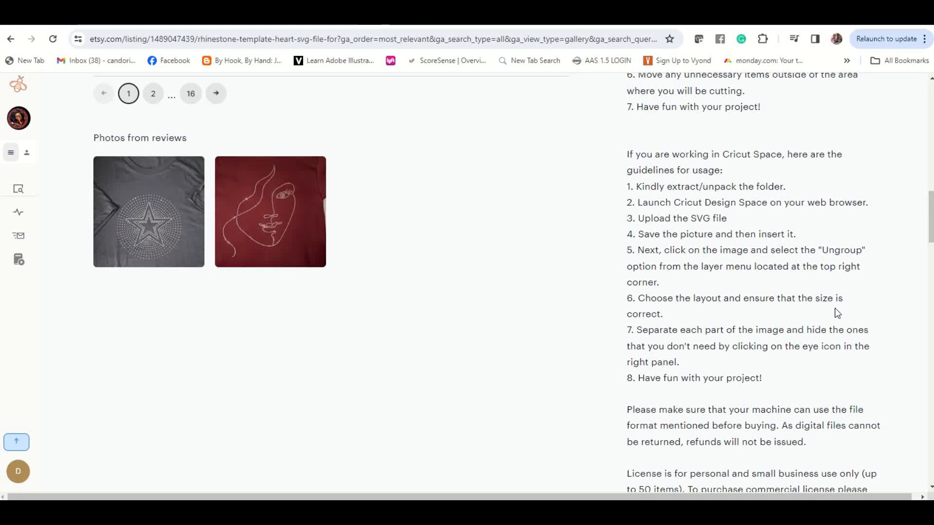
left_click_drag(622, 302, 671, 314)
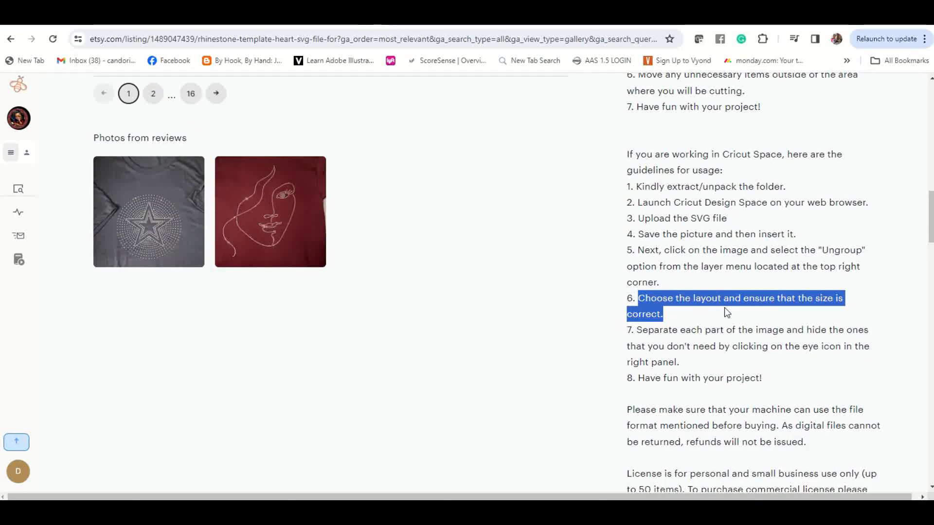
scroll(722, 306, "down", 1)
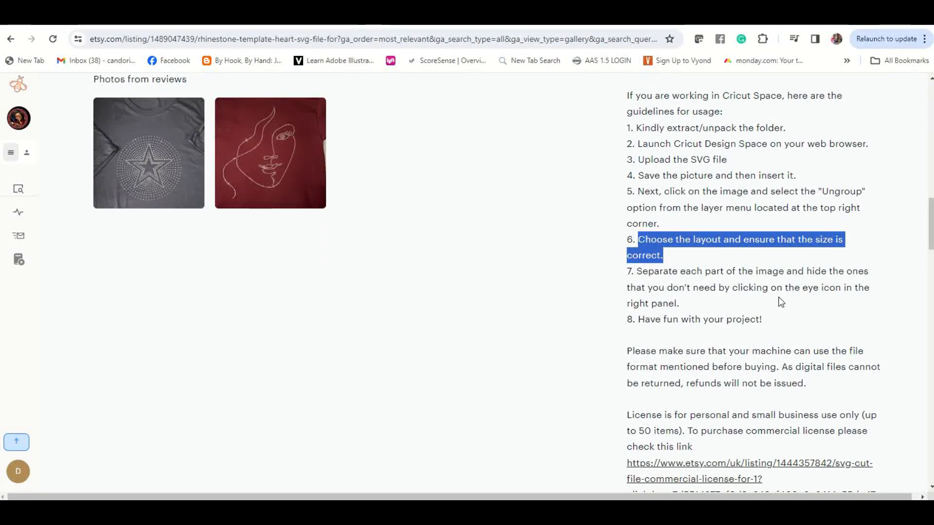
scroll(773, 340, "down", 2)
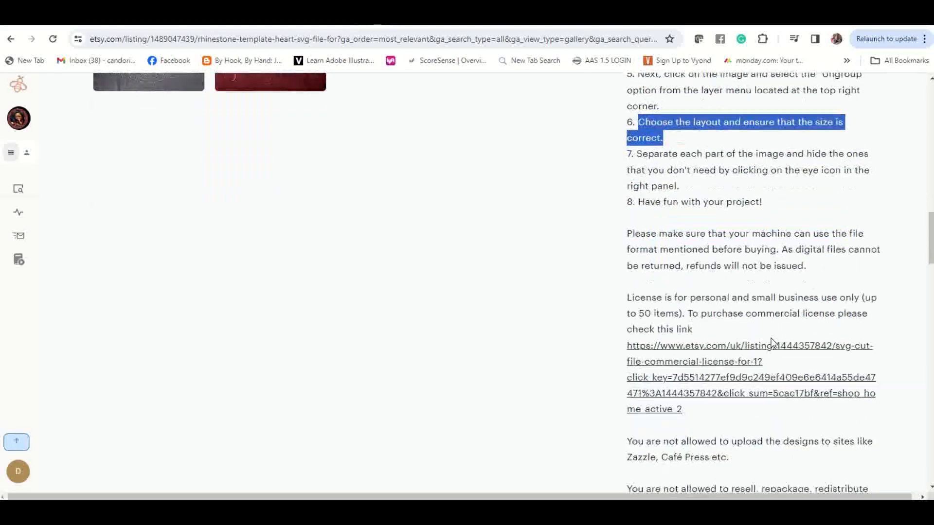
scroll(771, 341, "down", 3)
Return to the listing's dimension picture and check the design size and rhinestone quantities again
scroll(767, 344, "up", 10)
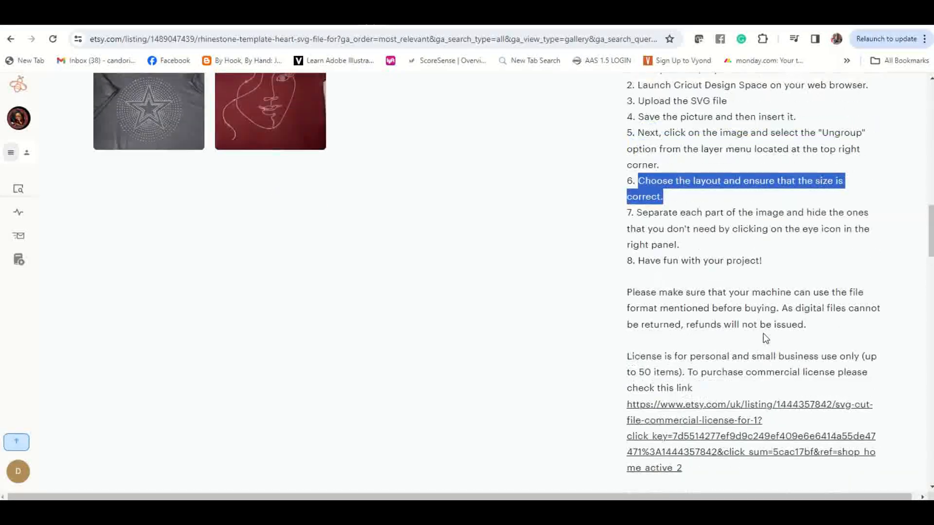
scroll(659, 381, "up", 7)
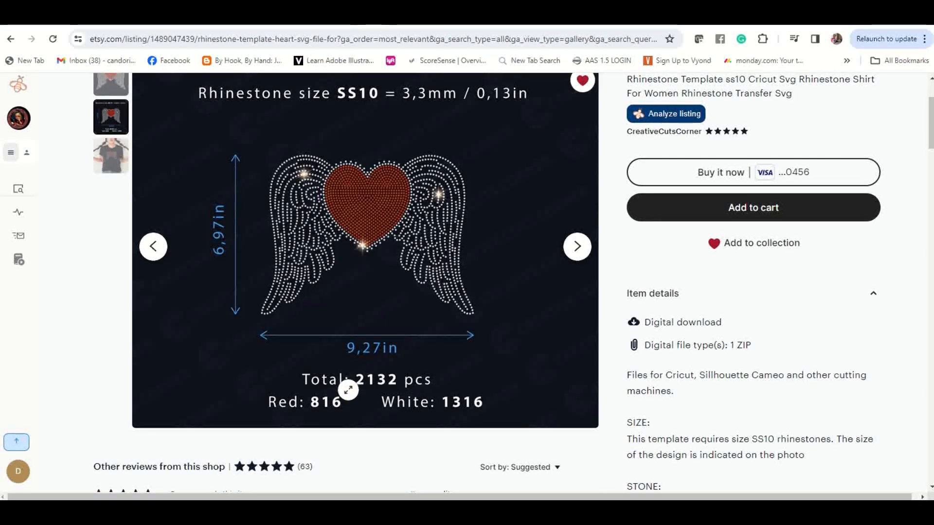
scroll(394, 280, "up", 1)
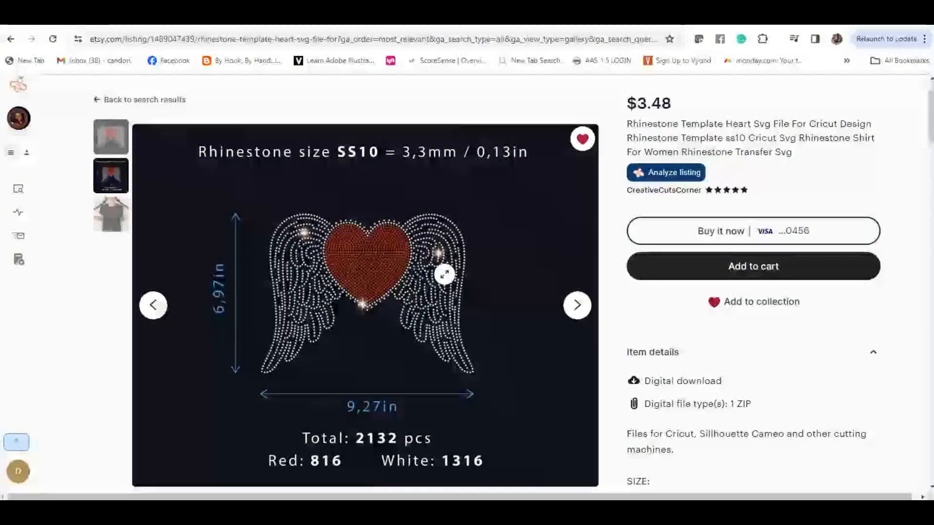
scroll(444, 274, "down", 3)
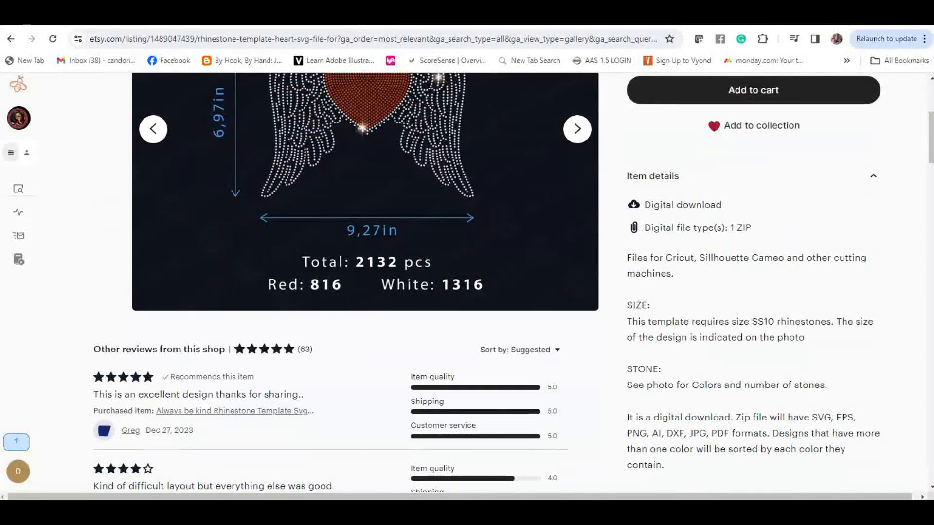
Switch to Cricut Design Space and add the recently uploaded winged heart image to the canvas
mouse_move(675, 511)
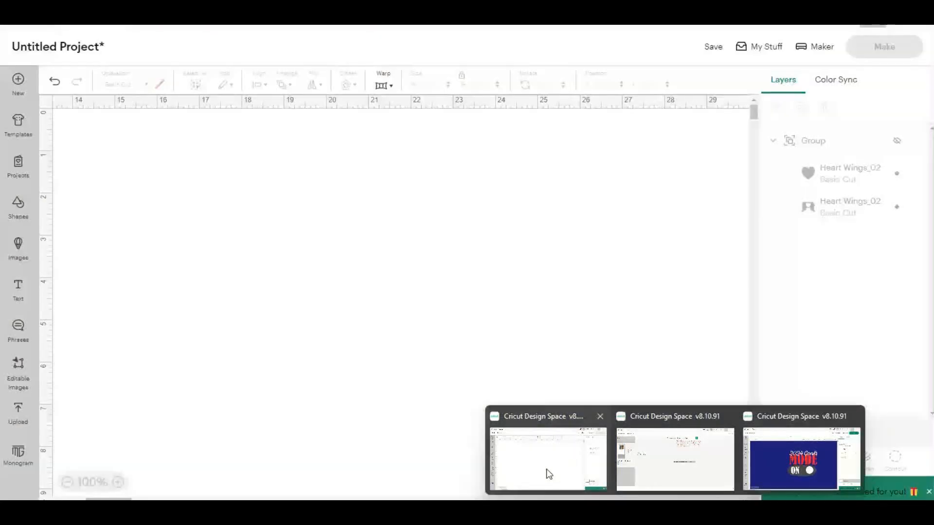
left_click(546, 472)
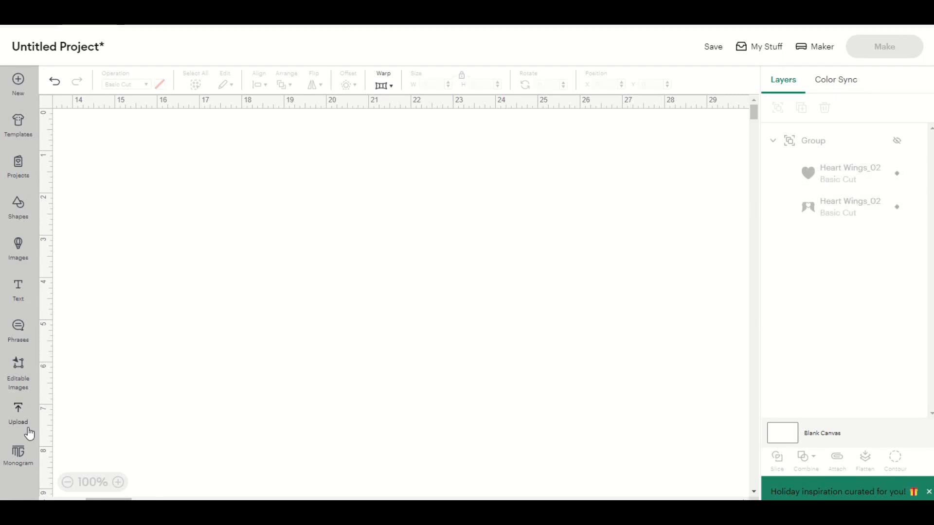
left_click(21, 415)
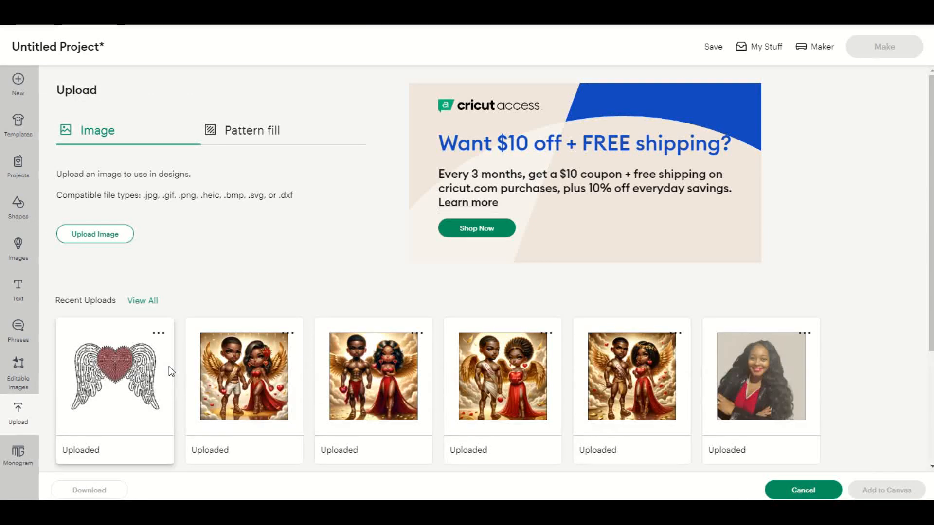
left_click(132, 384)
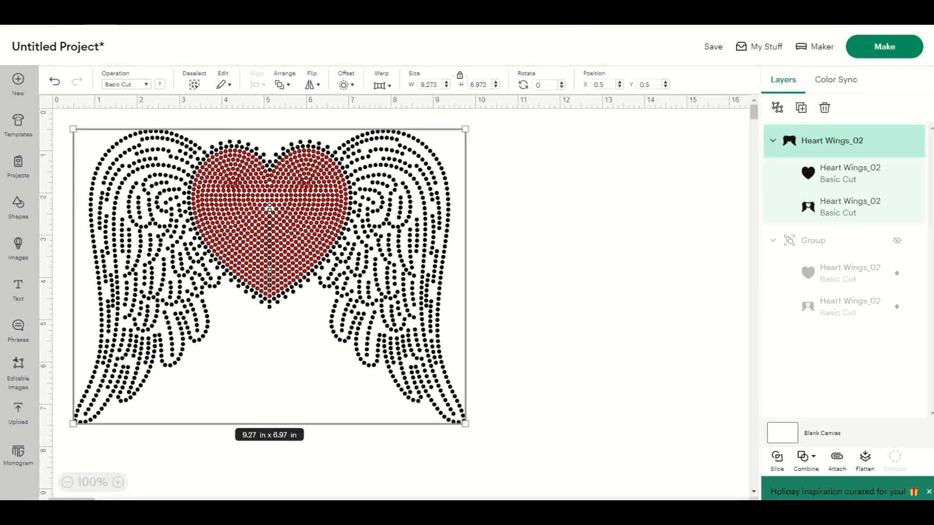
Compare the design's size on the canvas with the dimensions in the Etsy listing, then return to Cricut Design Space
mouse_move(701, 511)
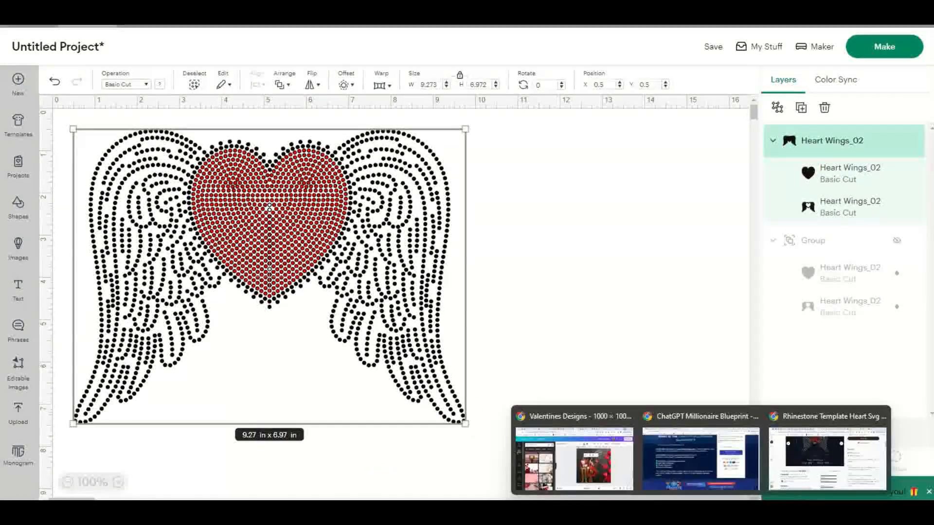
left_click(807, 435)
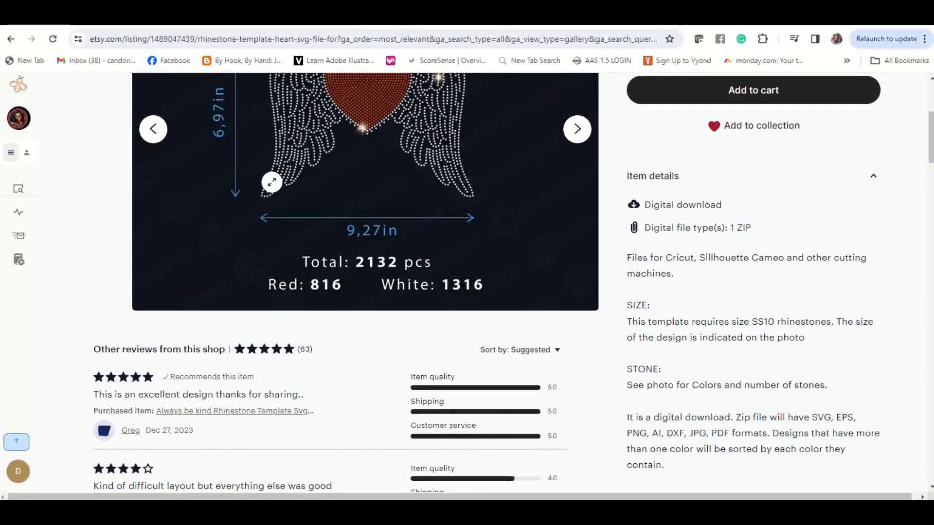
scroll(250, 226, "up", 3)
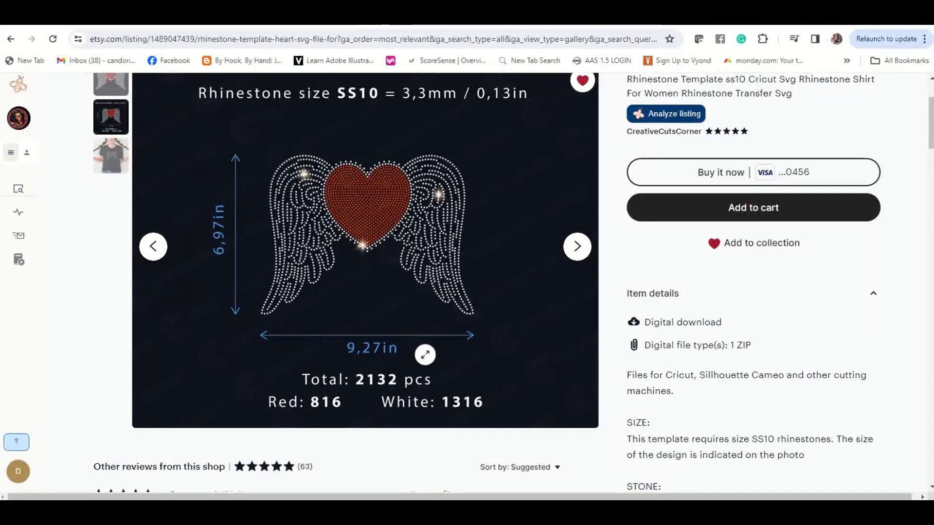
mouse_move(675, 511)
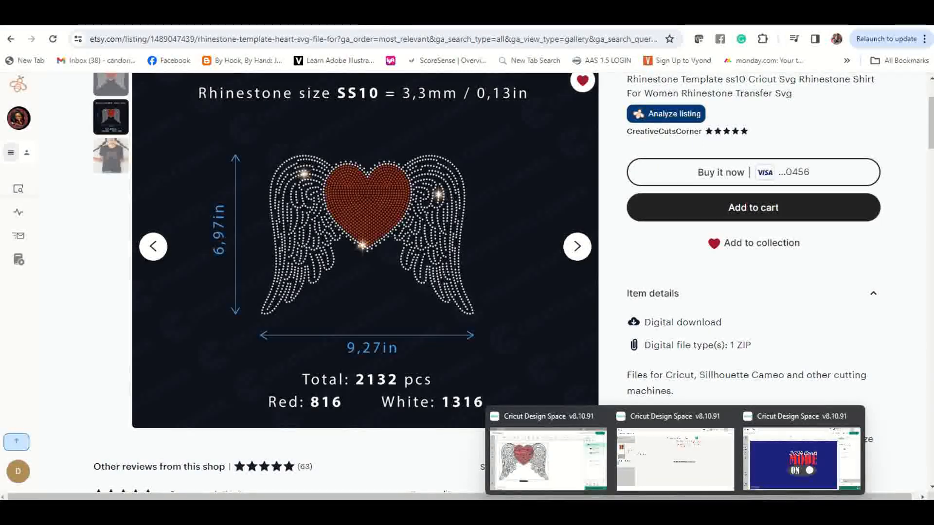
left_click(586, 437)
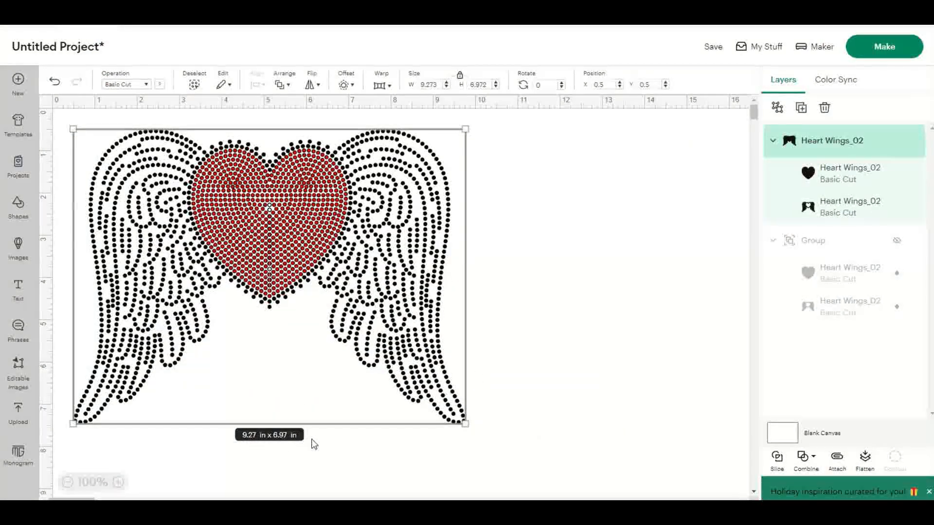
Move the winged heart design on the canvas to about X 1.97, Y 0.6
left_click_drag(300, 287, 277, 263)
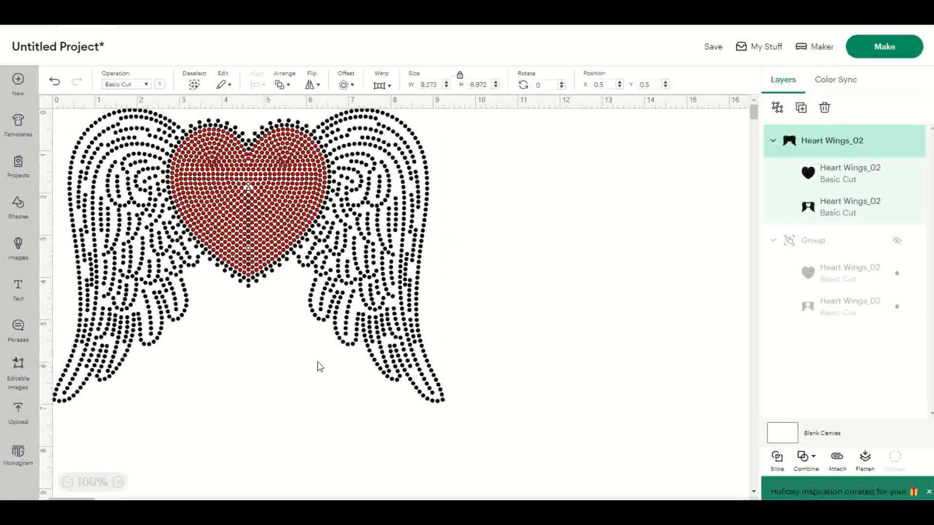
left_click_drag(326, 244, 329, 238)
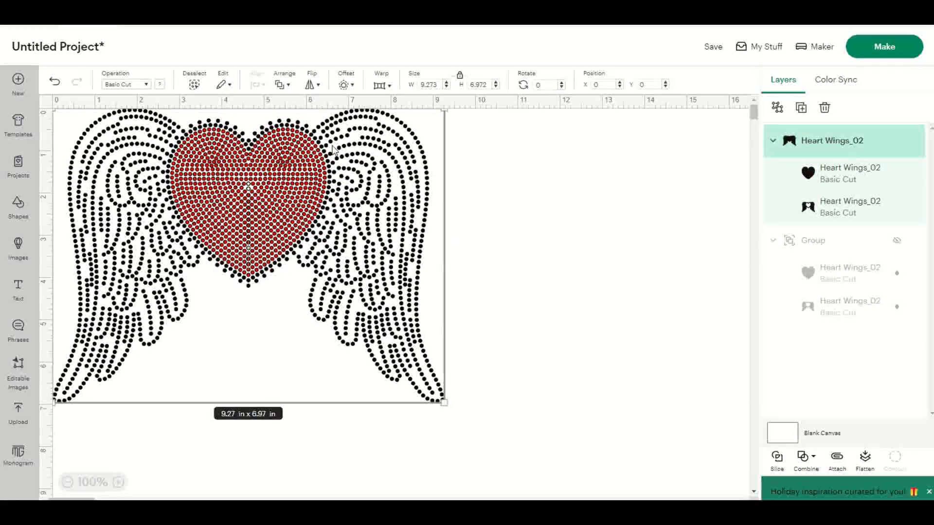
left_click_drag(304, 201, 384, 223)
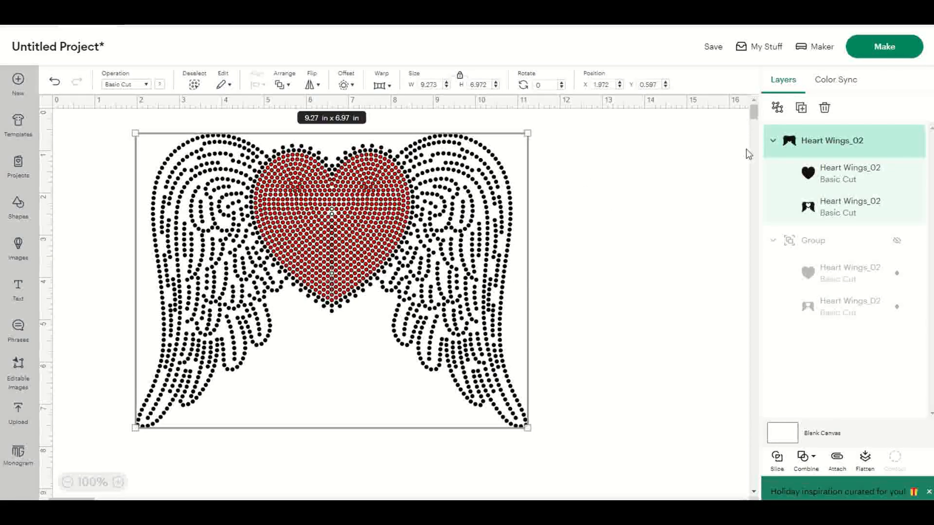
Ungroup the winged heart design into separate heart and wings layers and select the wings layer
left_click(777, 108)
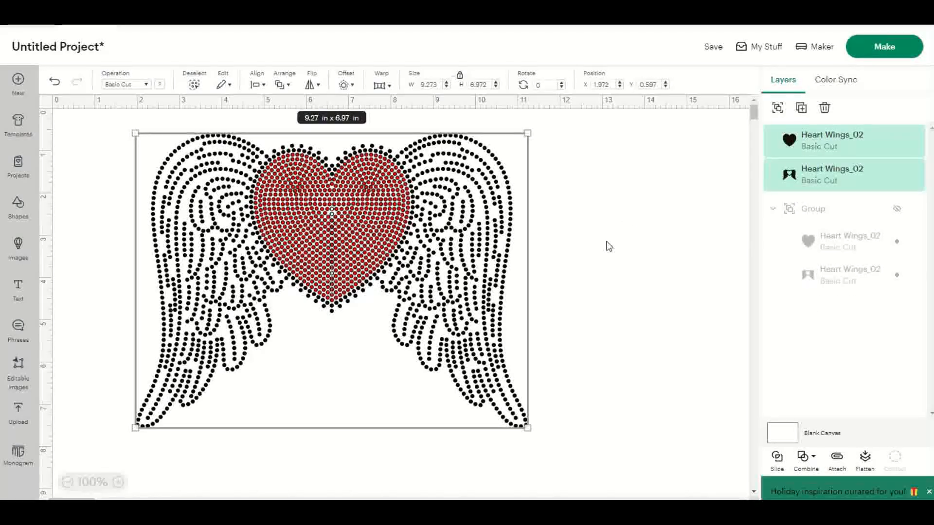
left_click(792, 188)
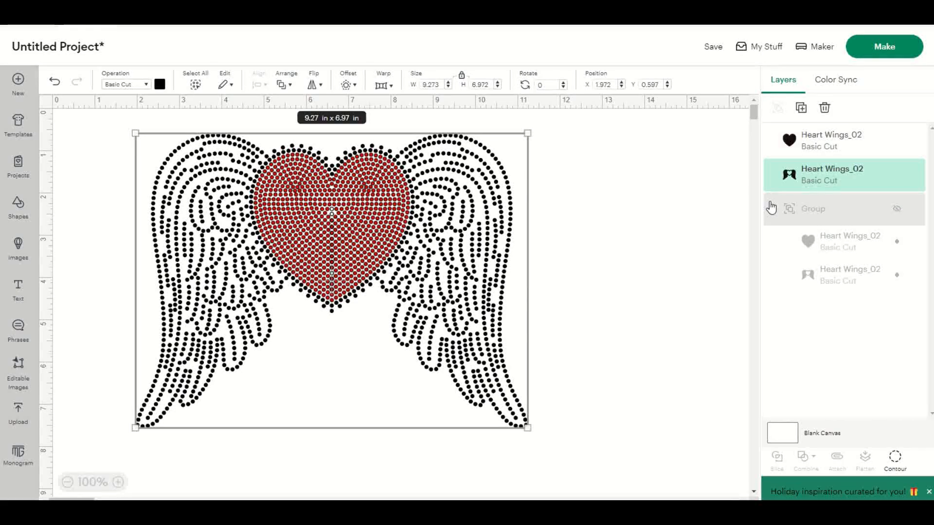
Hide all contours of the heart layer except one, leaving a single rhinestone circle on the canvas
left_click(801, 144)
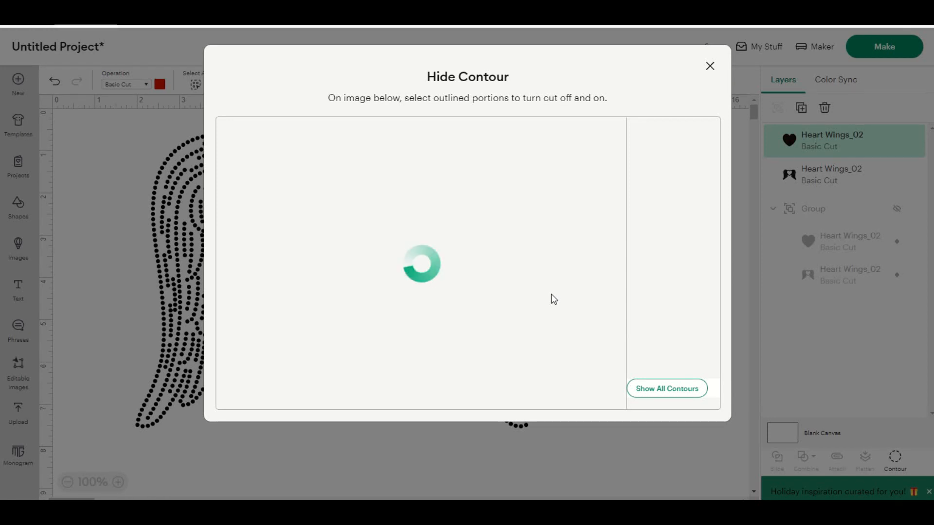
left_click(673, 391)
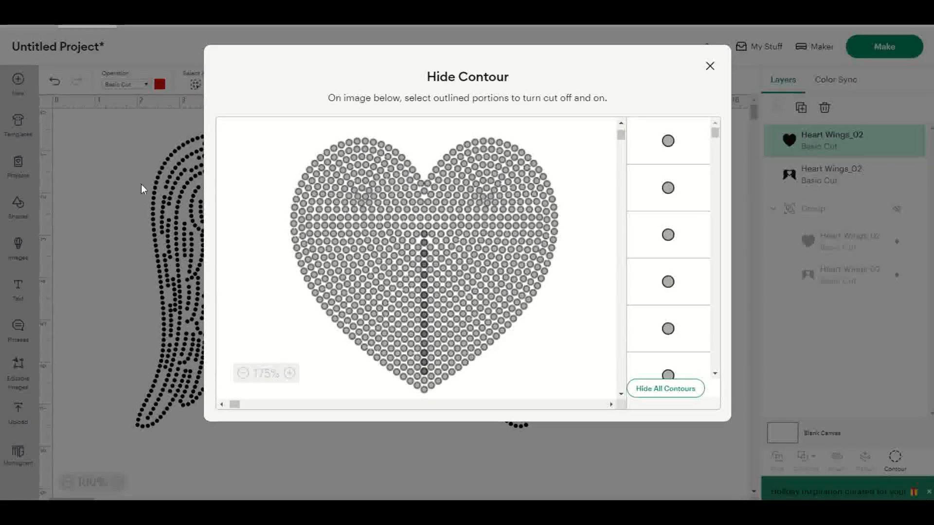
left_click(681, 390)
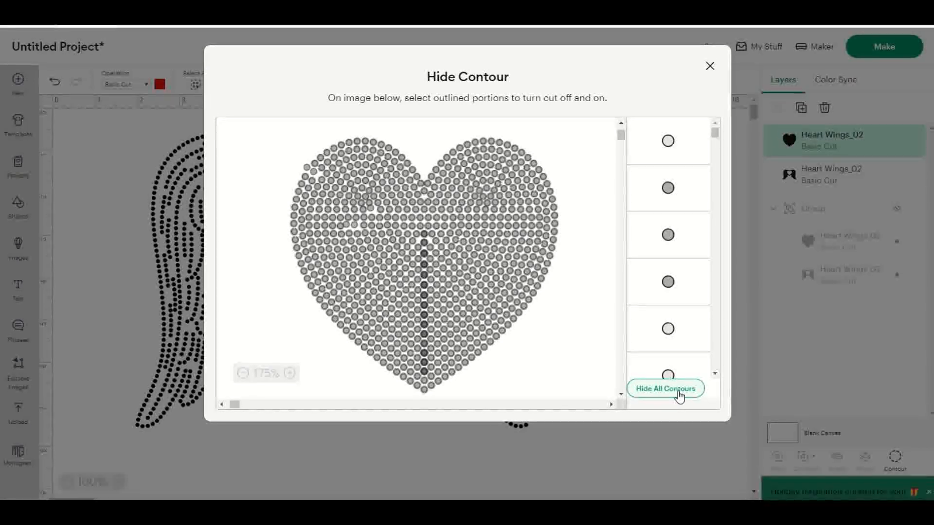
left_click(679, 395)
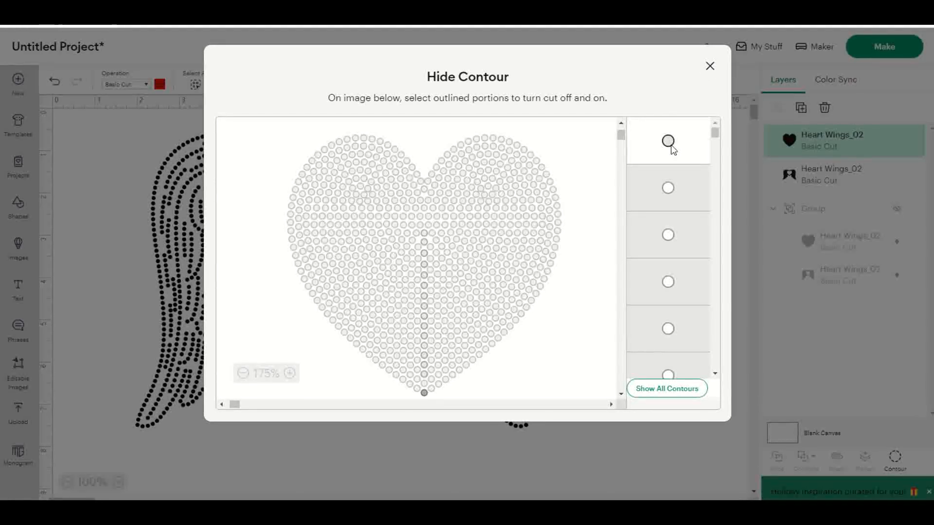
left_click(711, 67)
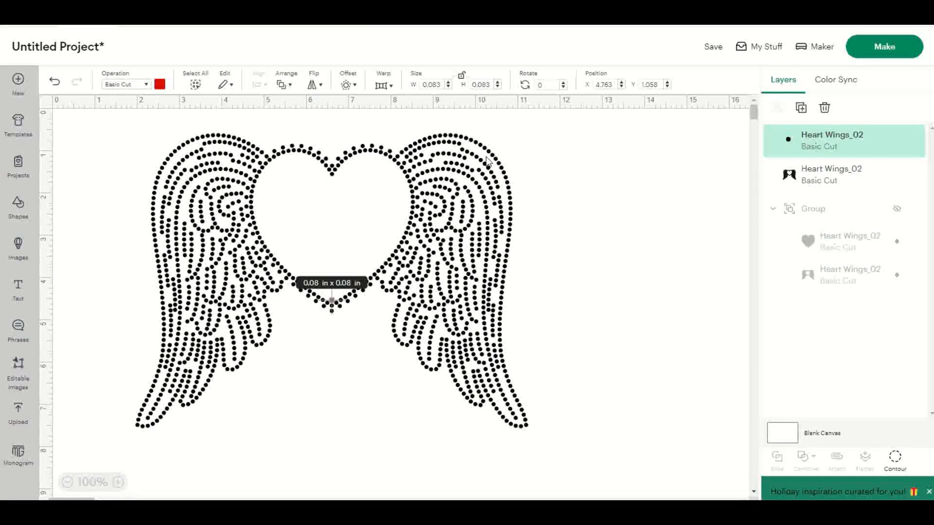
Set the heart layer's remaining circle to 0.13 in wide and 0.13 in high, and lock its proportions
left_click(434, 84)
type("0.13")
key("Tab")
type("0.13")
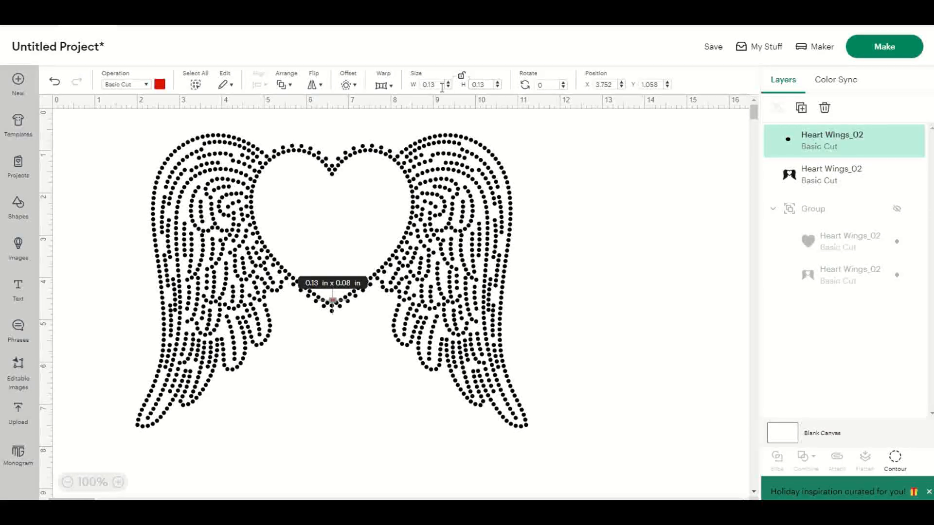
key("Tab")
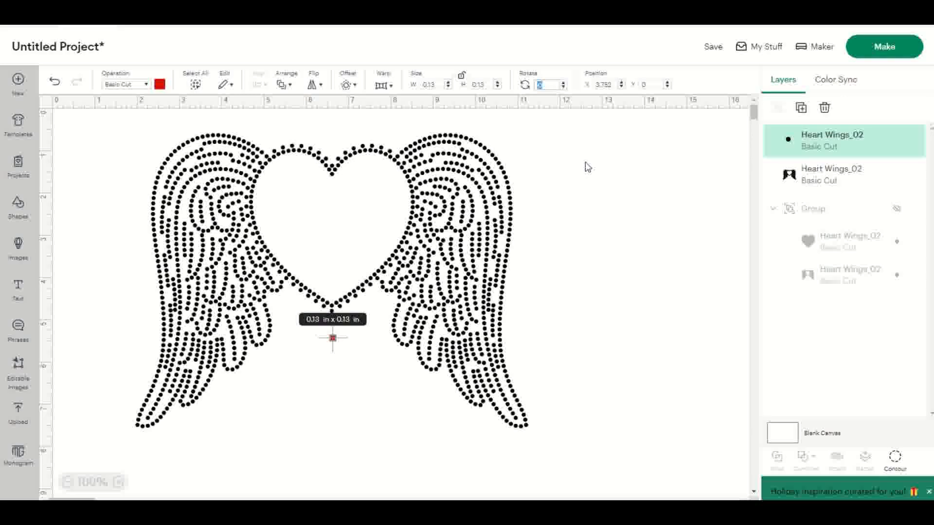
left_click(462, 77)
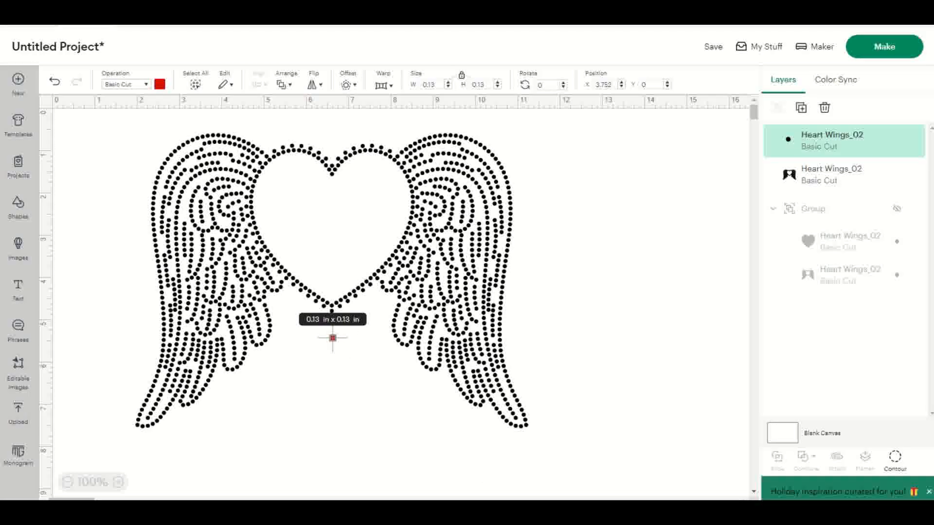
Check the SS10 rhinestone size in the Etsy listing and return to Cricut Design Space
mouse_move(700, 509)
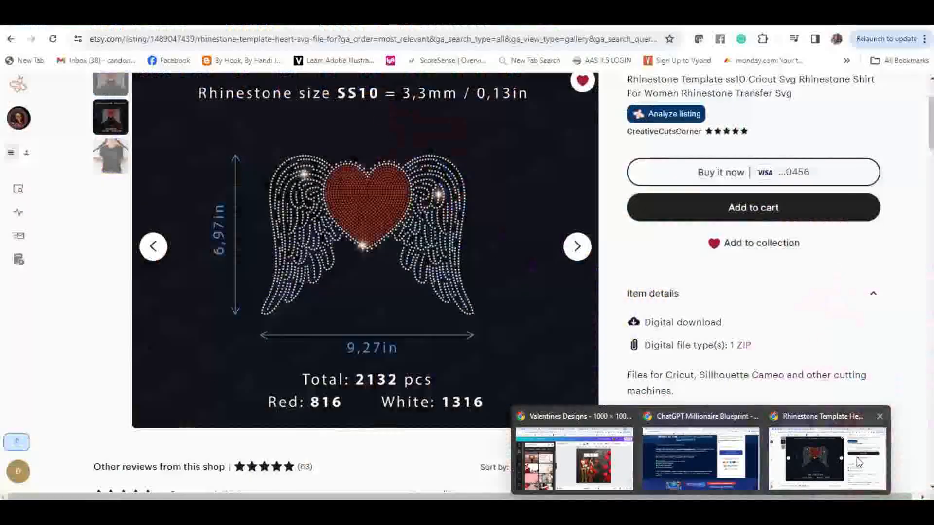
left_click(856, 458)
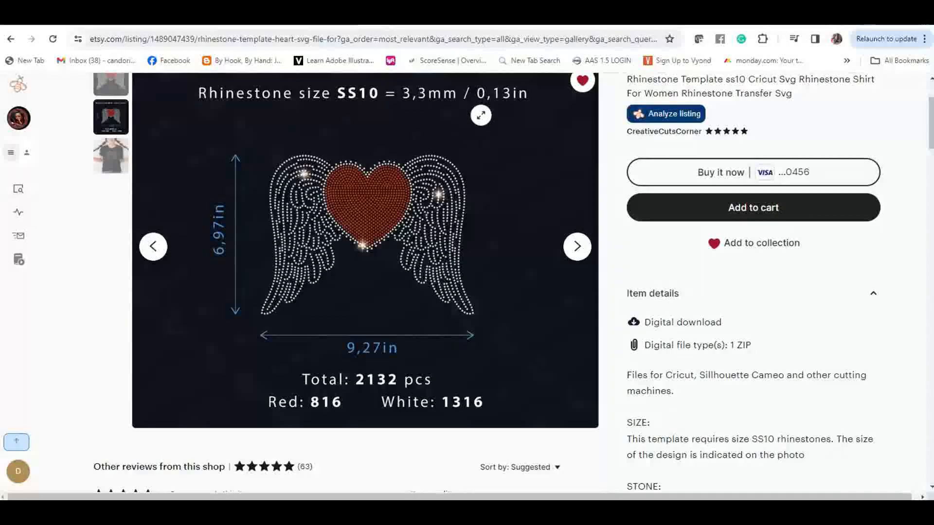
mouse_move(700, 510)
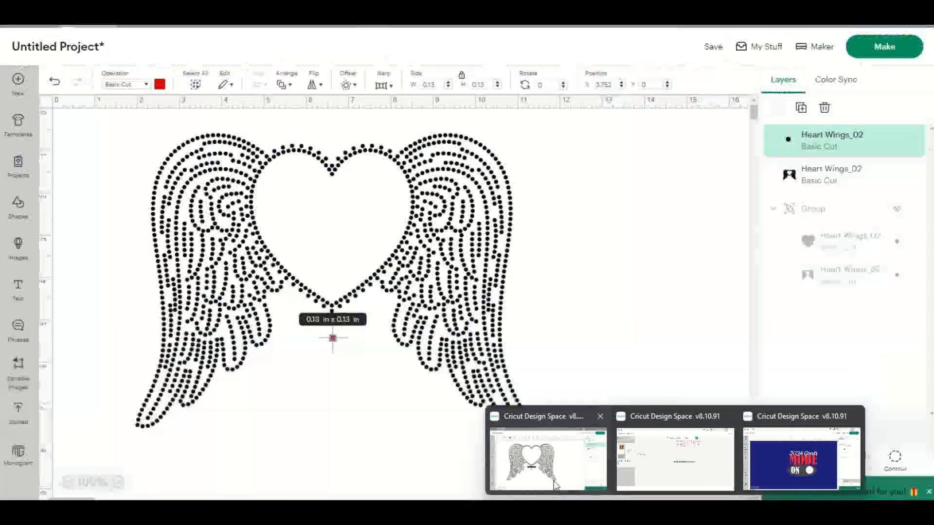
left_click(554, 481)
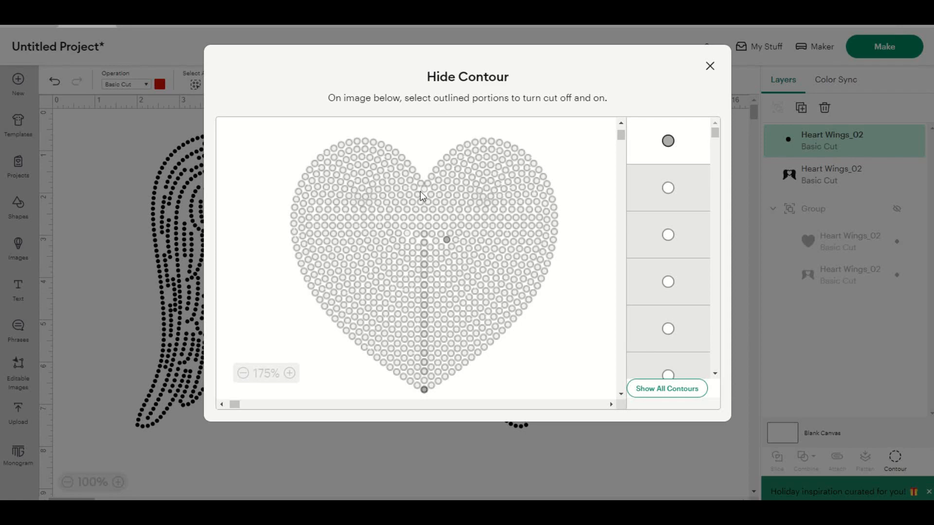
Show all contours of the heart layer again and move the resized heart off the wings, to their right
left_click(649, 392)
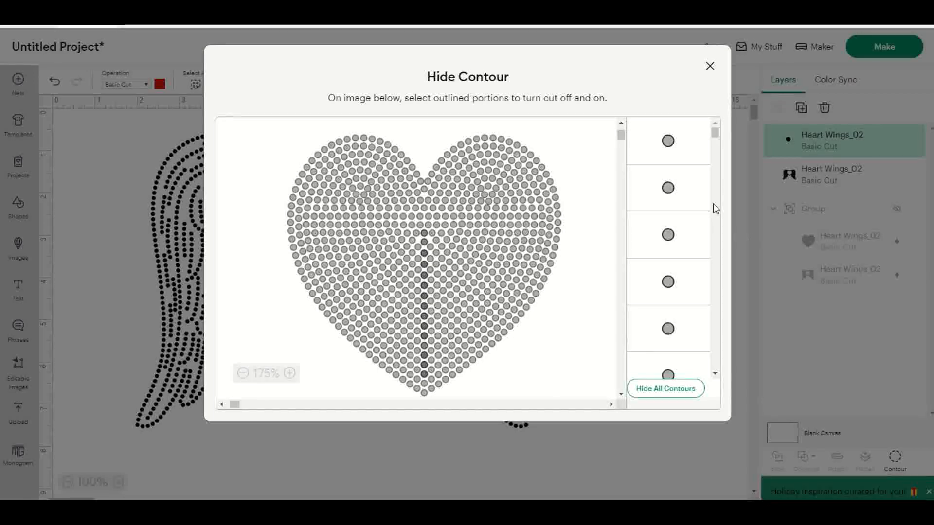
left_click(710, 66)
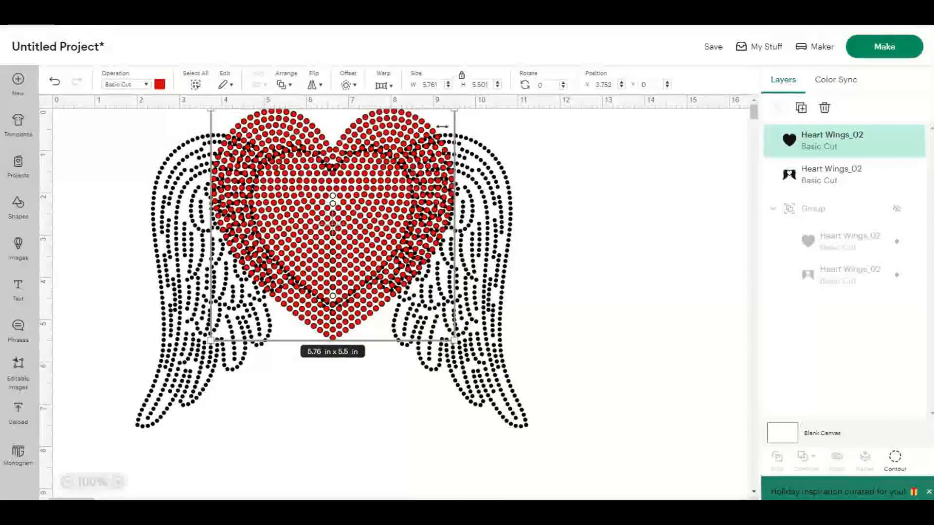
left_click_drag(403, 130, 705, 191)
left_click_drag(577, 171, 577, 170)
left_click_drag(620, 273, 647, 265)
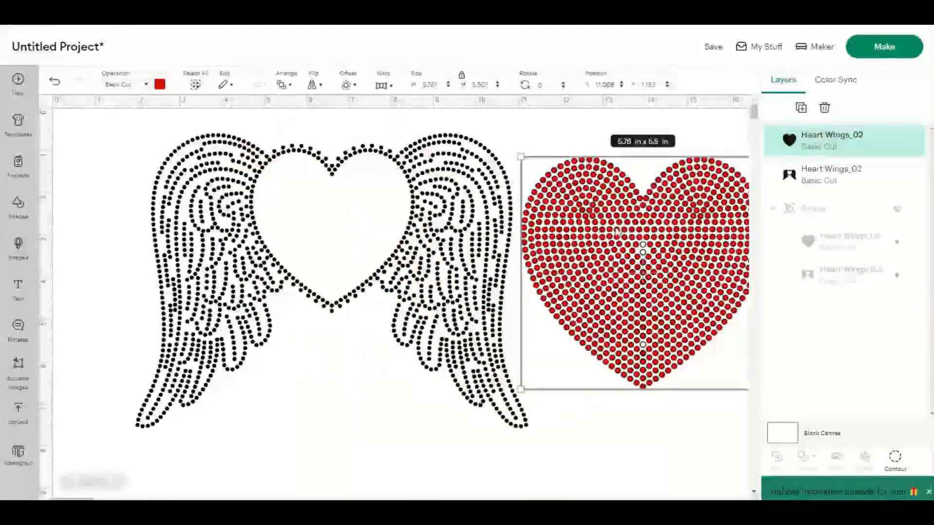
Arrange the wings at about X 1.14, Y 0.72 and the heart beside them at about X 10.2, Y 1.13
left_click_drag(617, 231, 604, 209)
left_click_drag(330, 277, 299, 280)
left_click_drag(592, 265, 558, 283)
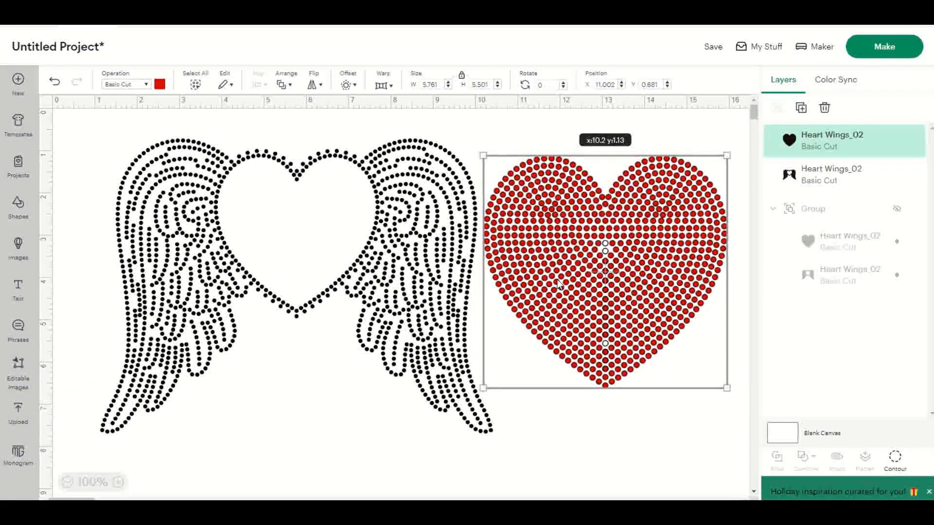
left_click(562, 428)
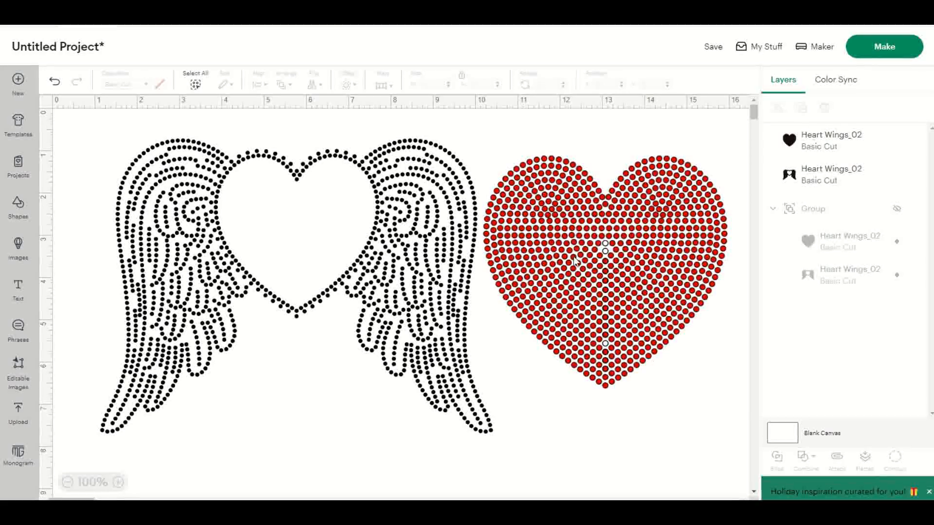
Hide the heart layer and hide all but one of the wings layer's contours, leaving a single circle
left_click(914, 154)
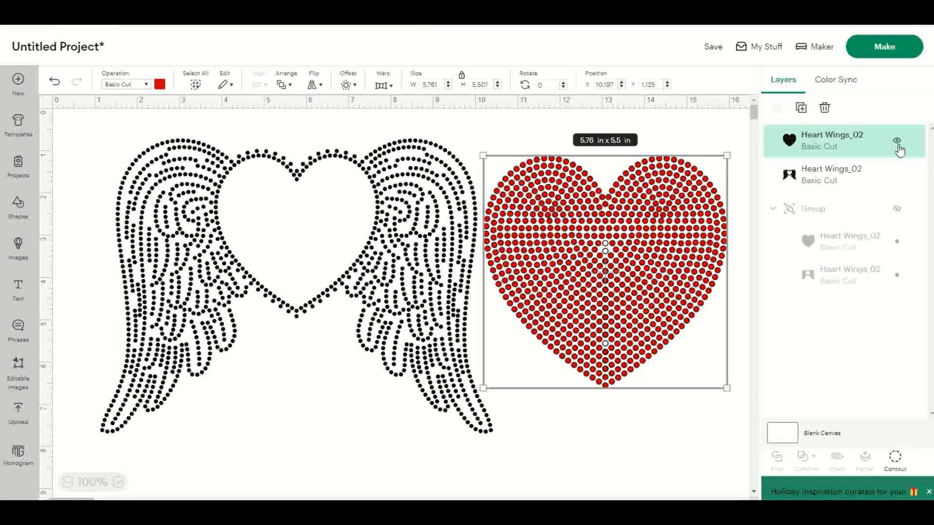
left_click(898, 142)
left_click(322, 234)
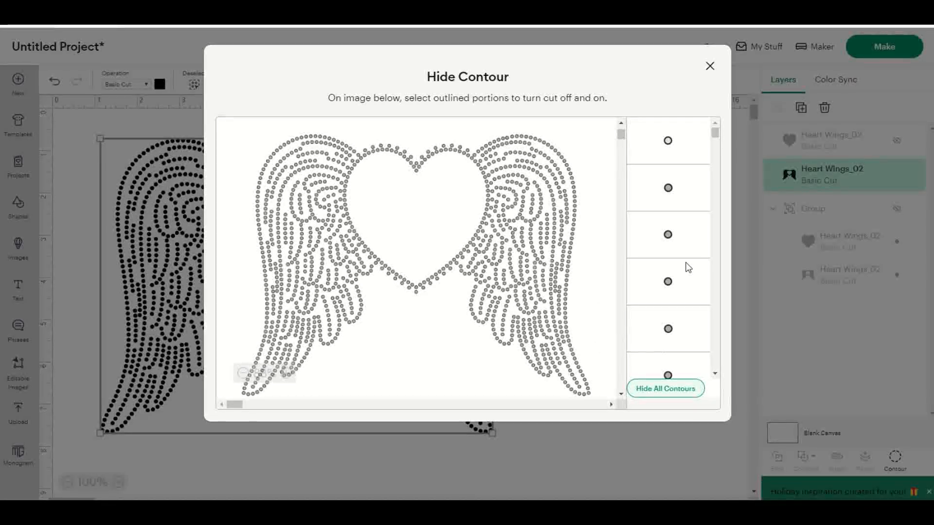
left_click(666, 388)
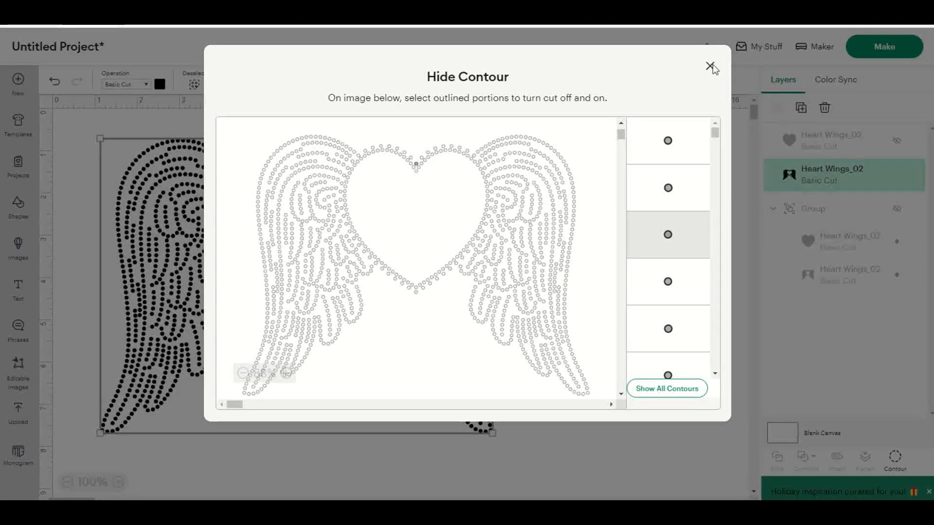
left_click(731, 83)
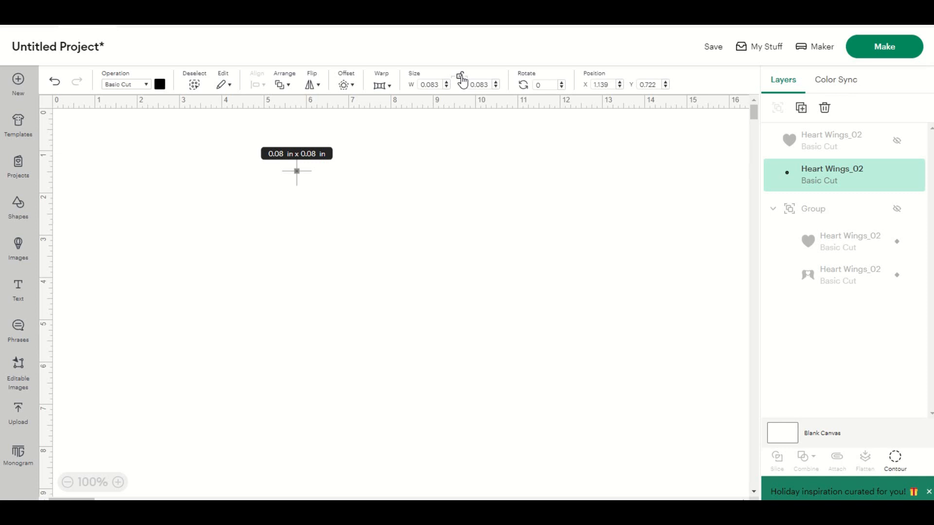
Set the wings layer's remaining circle to 0.13 in wide and 0.13 in high
left_click(420, 86)
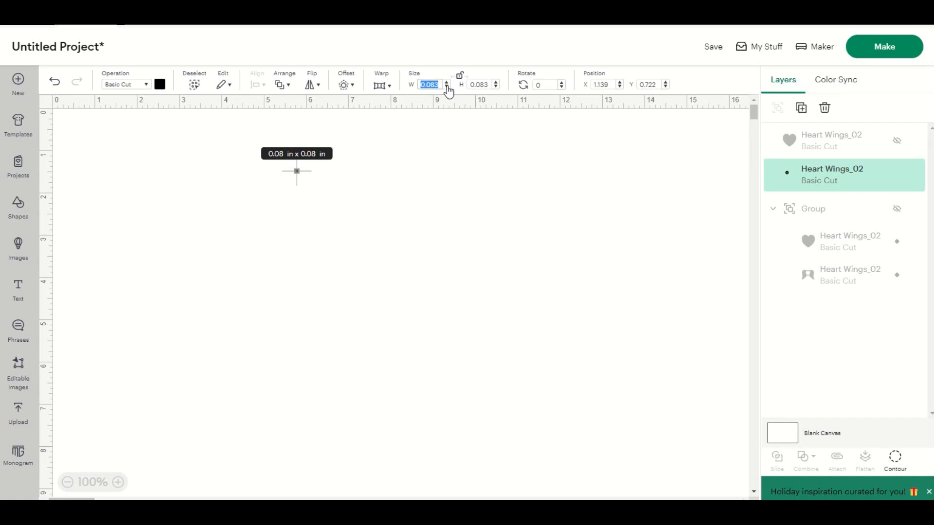
type("0.13")
key("Tab")
type("0")
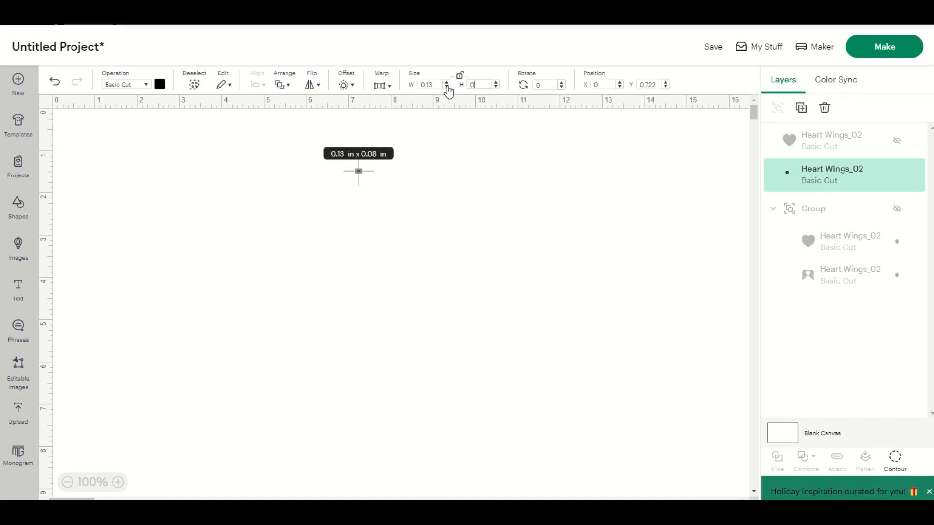
key("Tab")
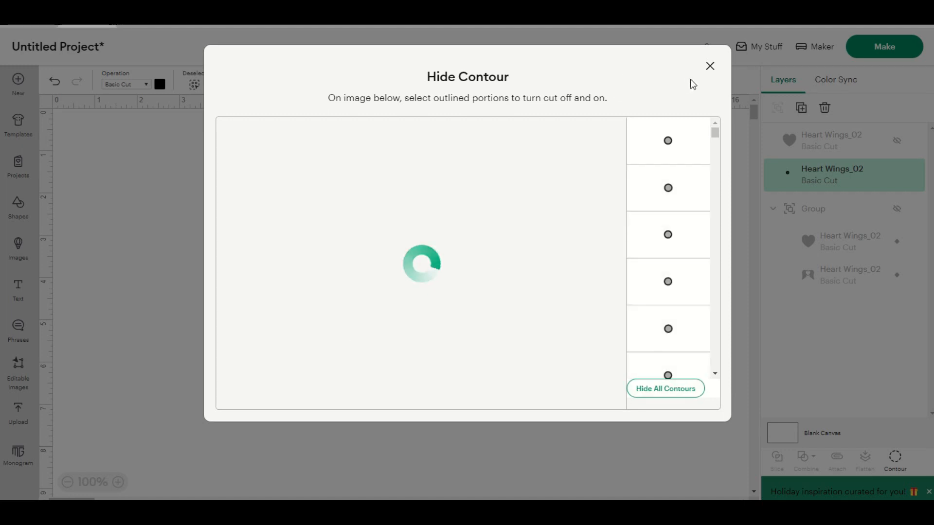
Show all contours of the wings layer again and inspect the enlarged wings' overall size
left_click(710, 67)
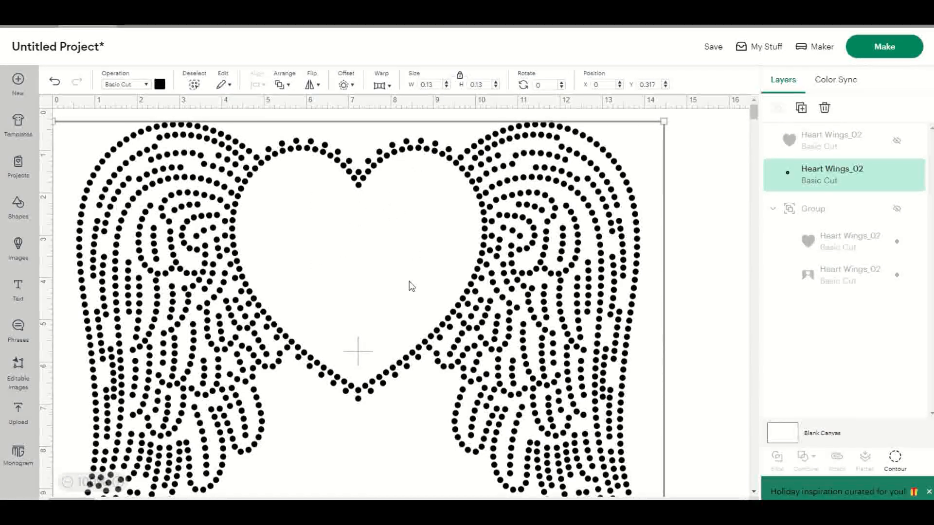
scroll(417, 293, "down", 5)
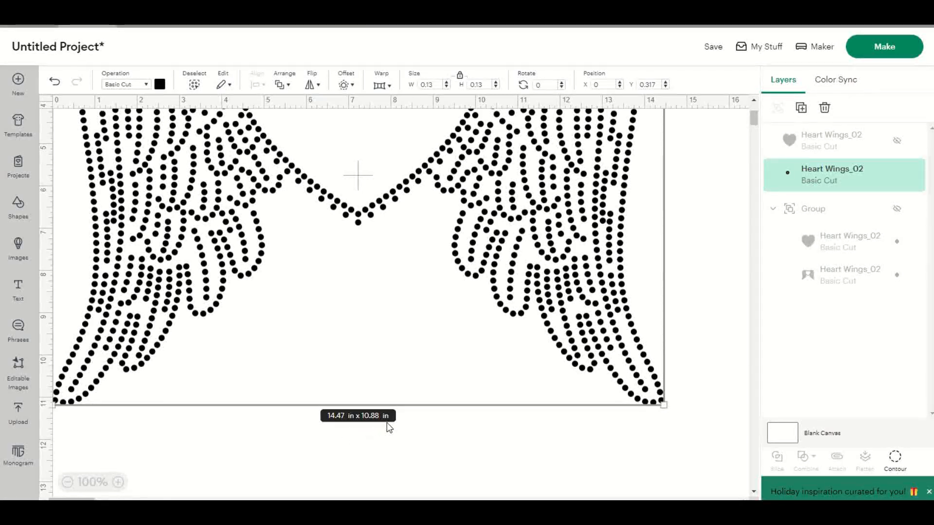
scroll(390, 427, "up", 4)
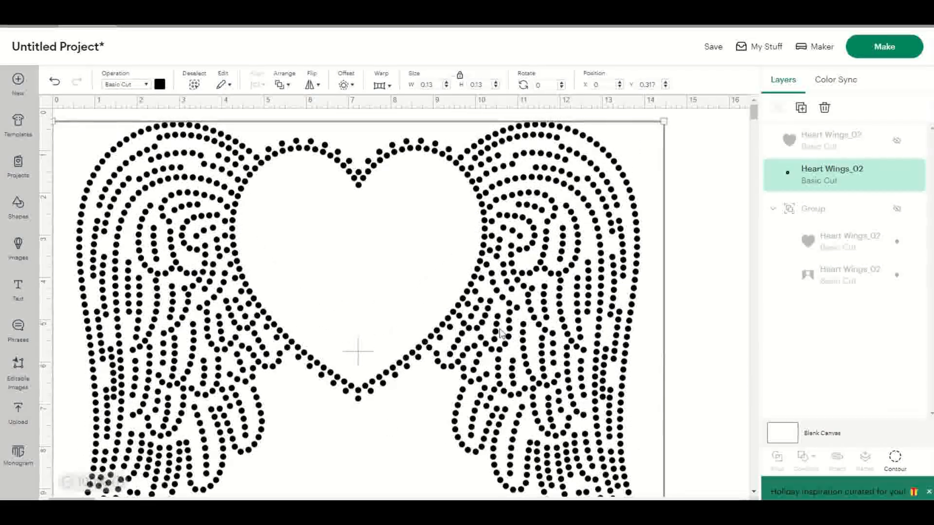
Make the hidden heart layer visible on the canvas again
left_click(676, 226)
left_click(632, 202)
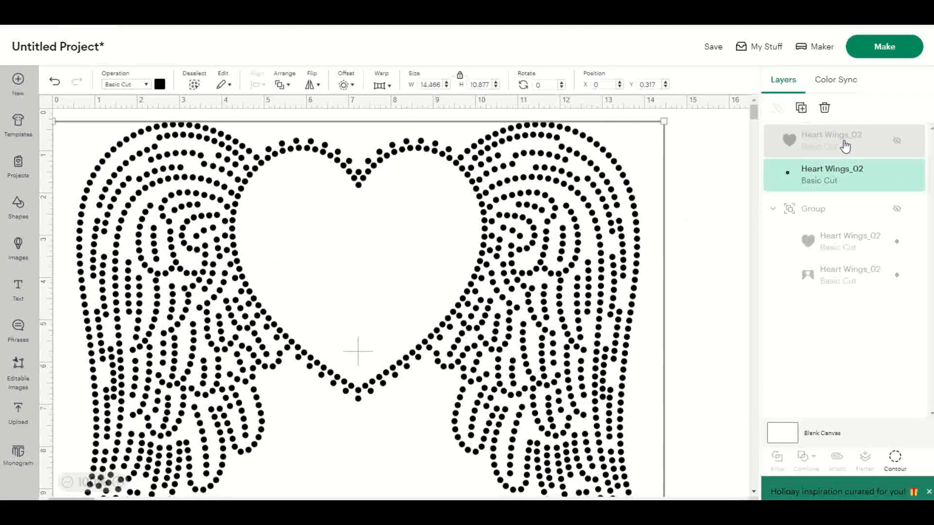
left_click(898, 142)
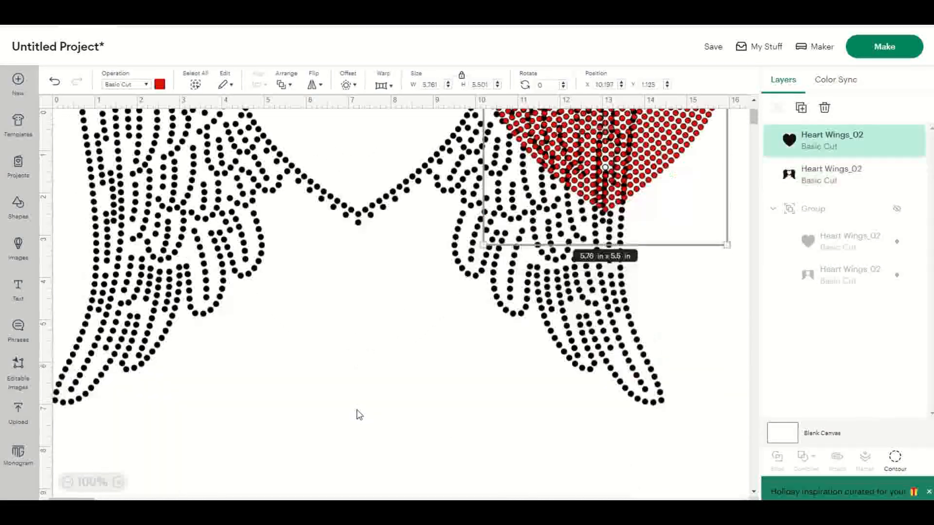
Try fitting the red heart inside the wings' heart-shaped opening at about X 4.36, Y 1.04, and return it to its place over the right wing
scroll(359, 411, "up", 3)
scroll(361, 415, "up", 1)
left_click_drag(695, 287, 448, 284)
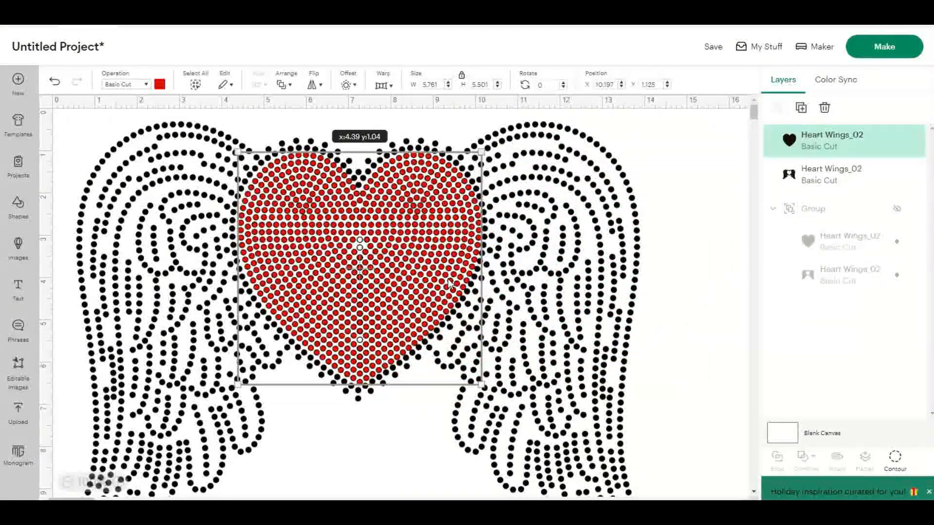
left_click_drag(449, 284, 447, 283)
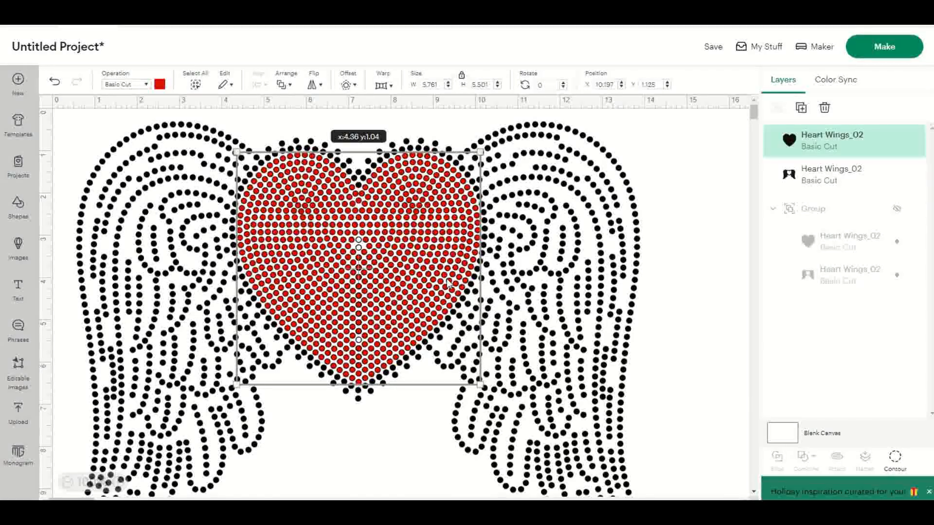
key("ctrl+z")
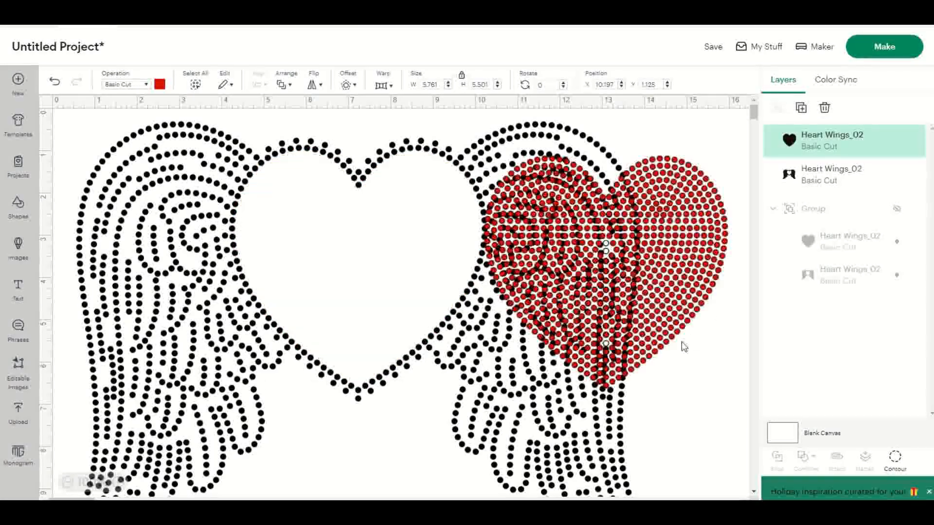
left_click_drag(680, 307, 432, 306)
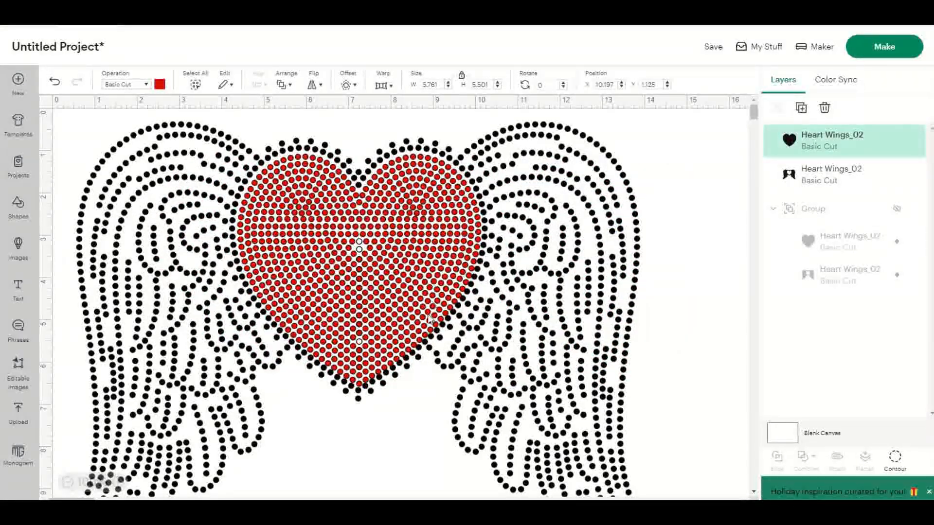
left_click_drag(368, 339, 612, 339)
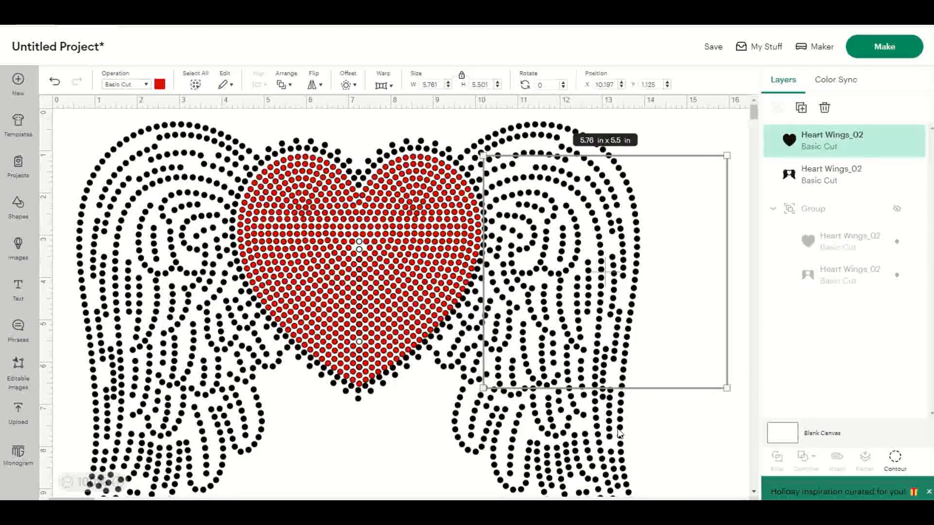
left_click(709, 438)
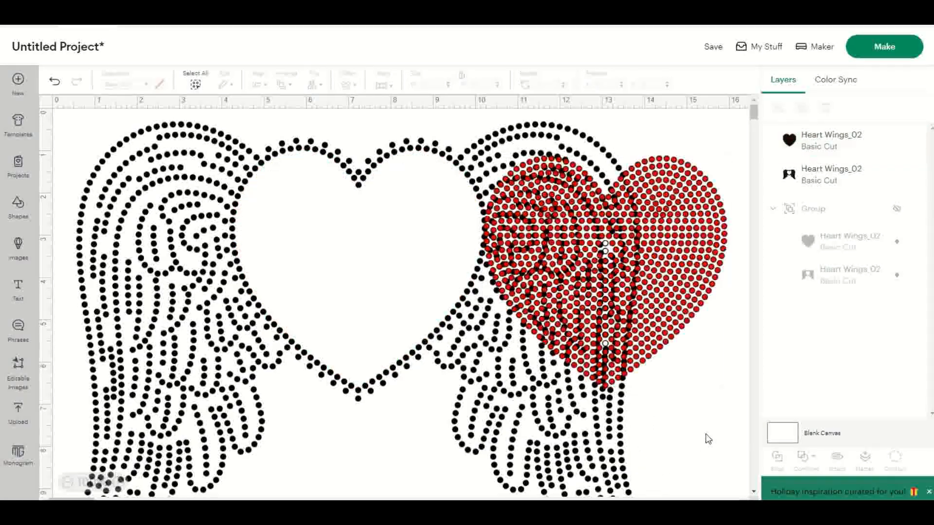
Place the red heart inside the wings' heart-shaped opening and examine the wings' overall size
left_click_drag(677, 304, 431, 303)
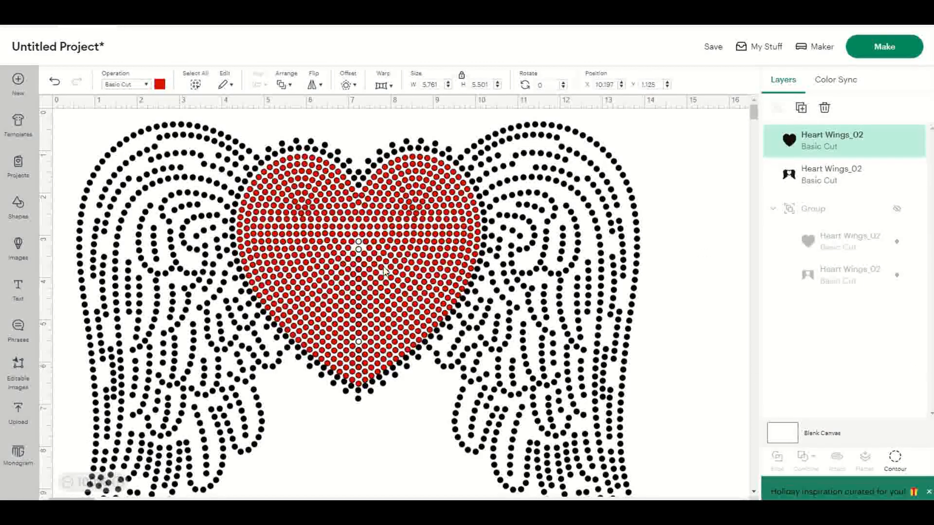
scroll(336, 324, "down", 6)
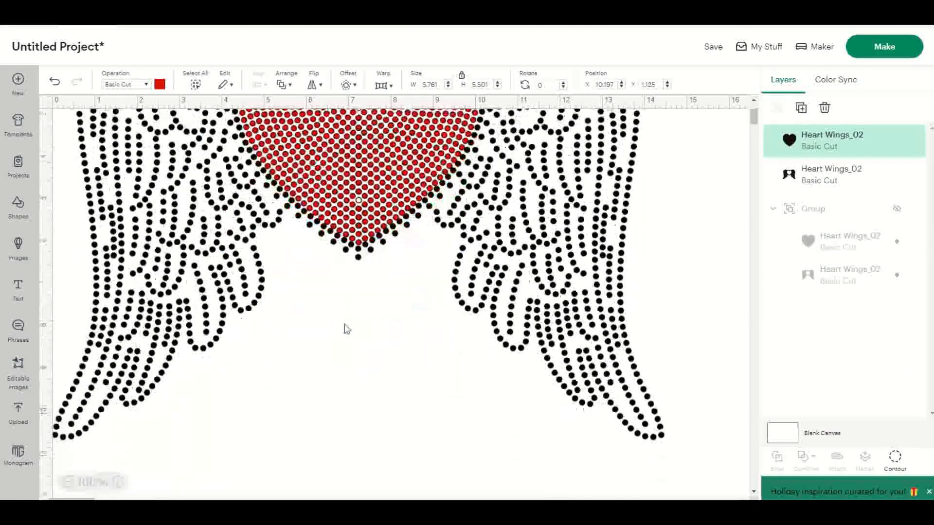
left_click(94, 339)
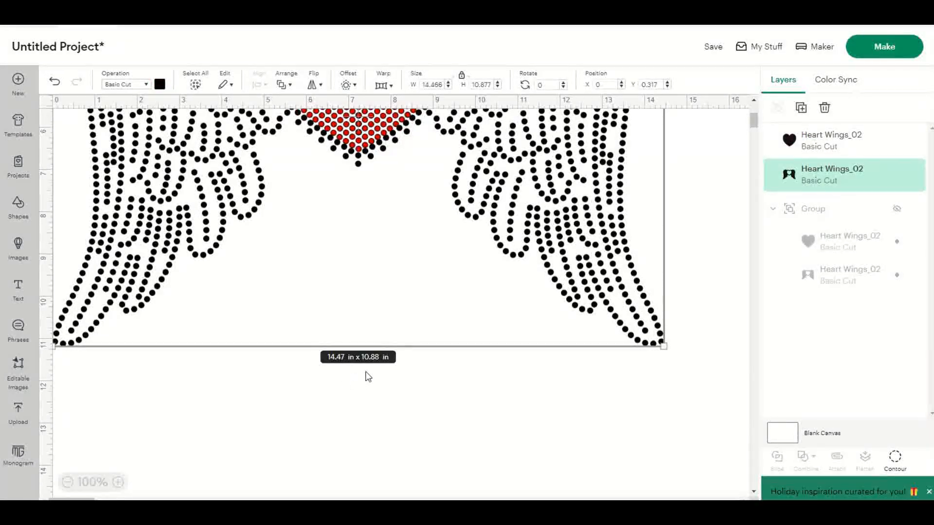
scroll(378, 374, "up", 3)
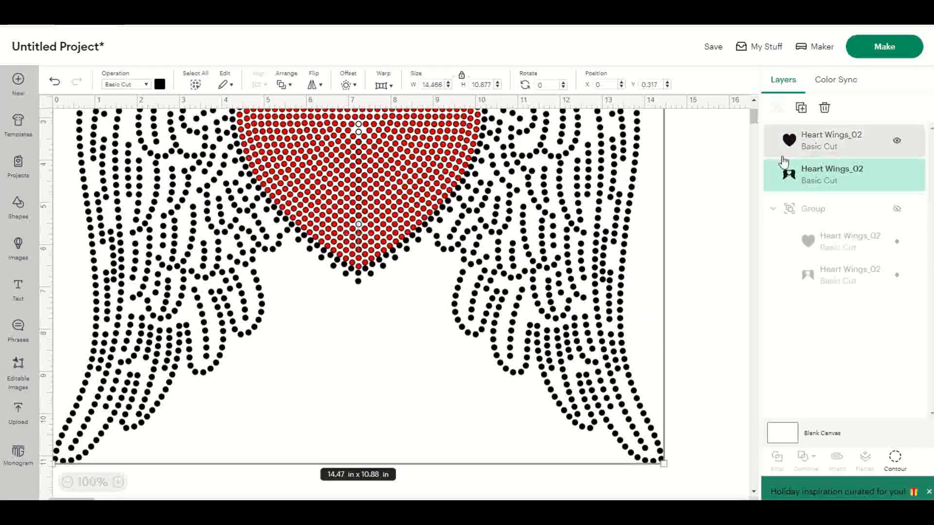
Try selecting the visible heart and wings layers together and repositioning them on the canvas
left_click(825, 149, "shift")
left_click(741, 218)
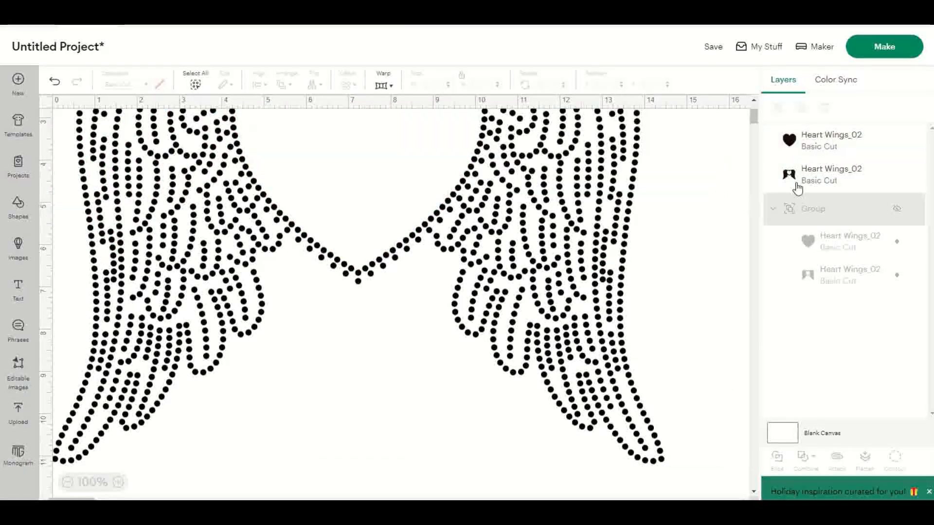
scroll(601, 323, "up", 3)
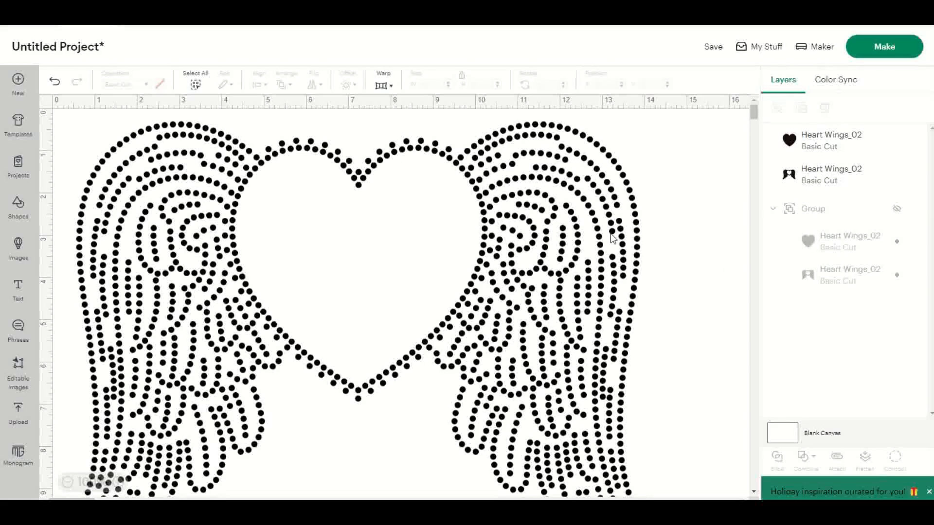
left_click(639, 236)
left_click(668, 290)
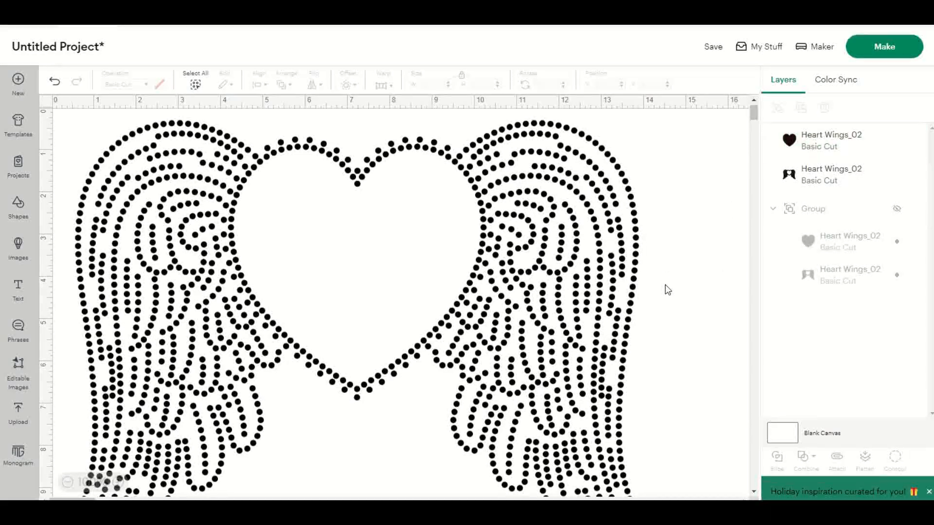
left_click(815, 179)
left_click(844, 148, "shift")
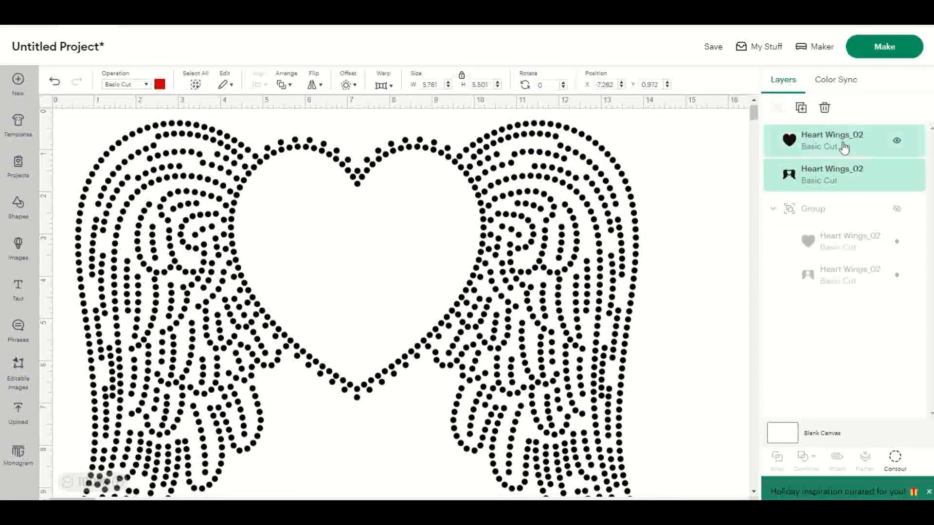
left_click_drag(335, 304, 250, 283)
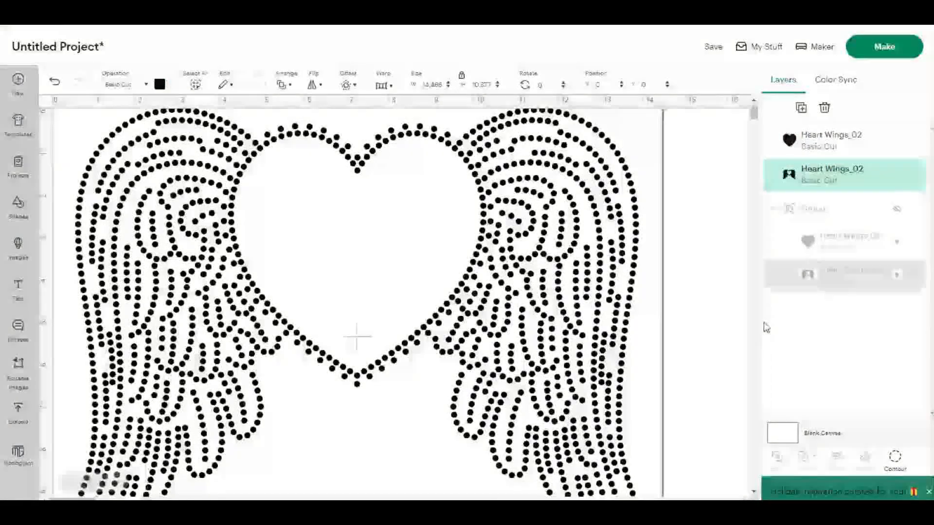
Look for the missing heart around the wings by selecting its layer and toggling its visibility off and on
scroll(530, 365, "down", 10)
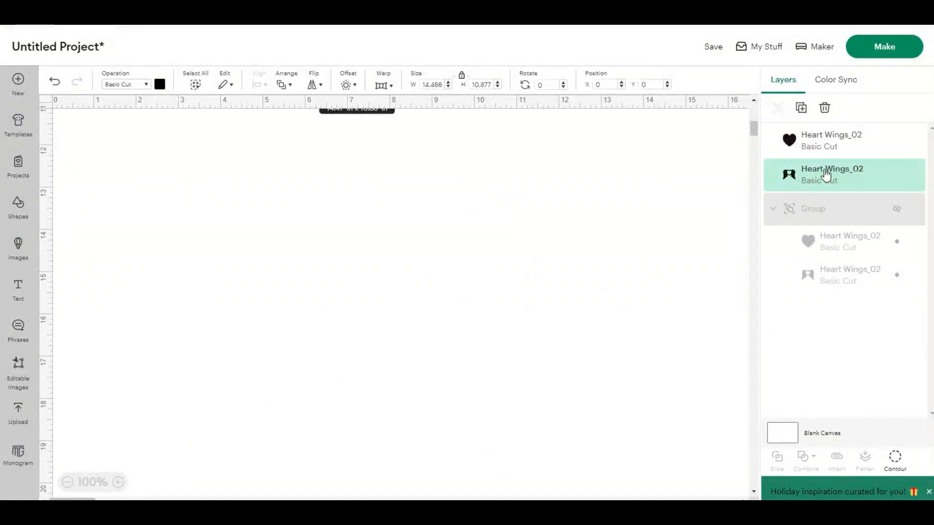
left_click(836, 146)
scroll(676, 248, "up", 10)
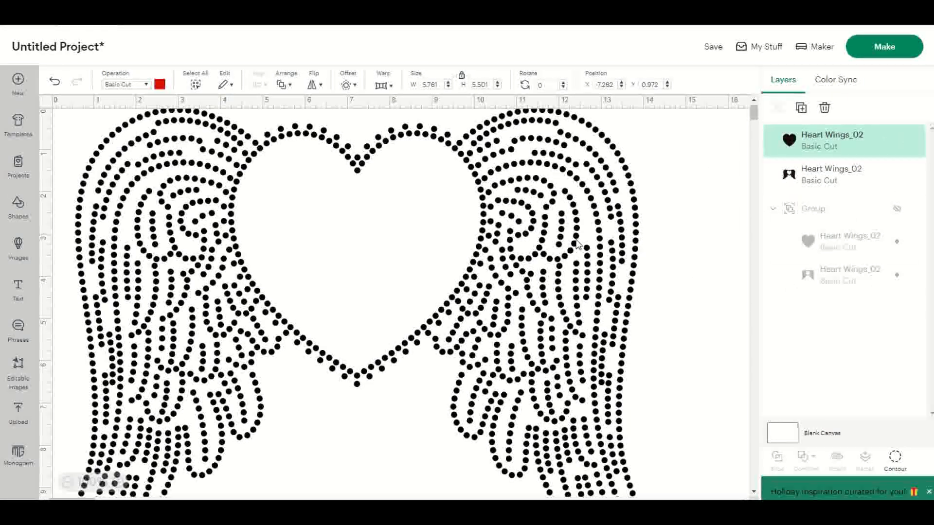
left_click(668, 257)
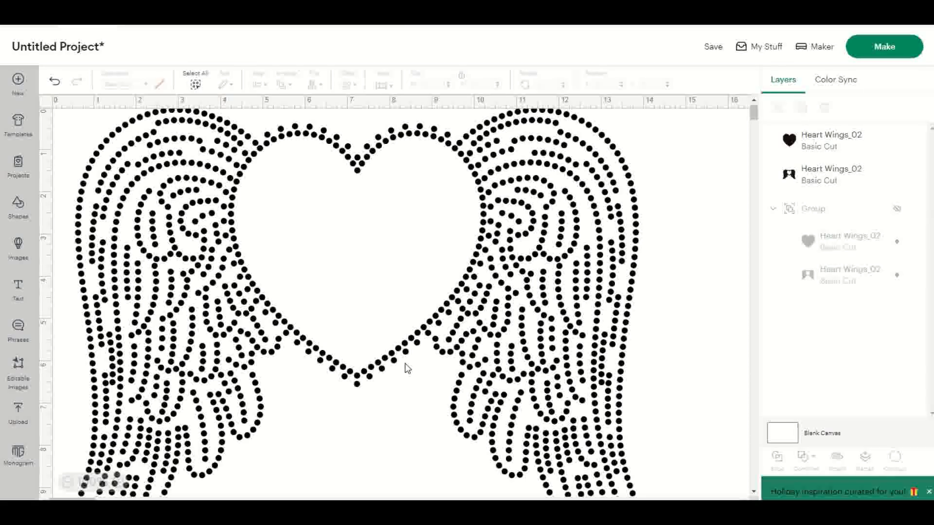
scroll(409, 370, "down", 5)
scroll(183, 444, "up", 10)
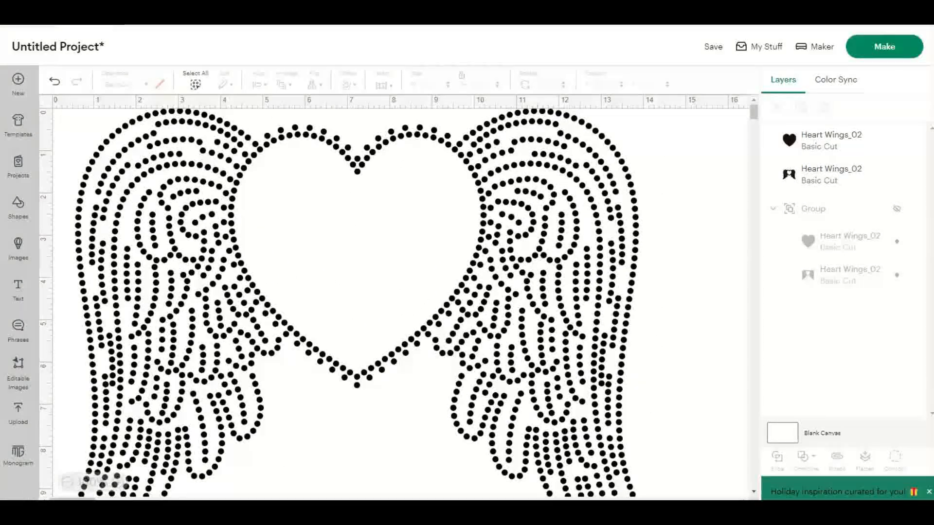
mouse_move(78, 494)
left_mouse_down()
mouse_move(264, 494)
mouse_move(74, 491)
left_mouse_up()
left_click(848, 147)
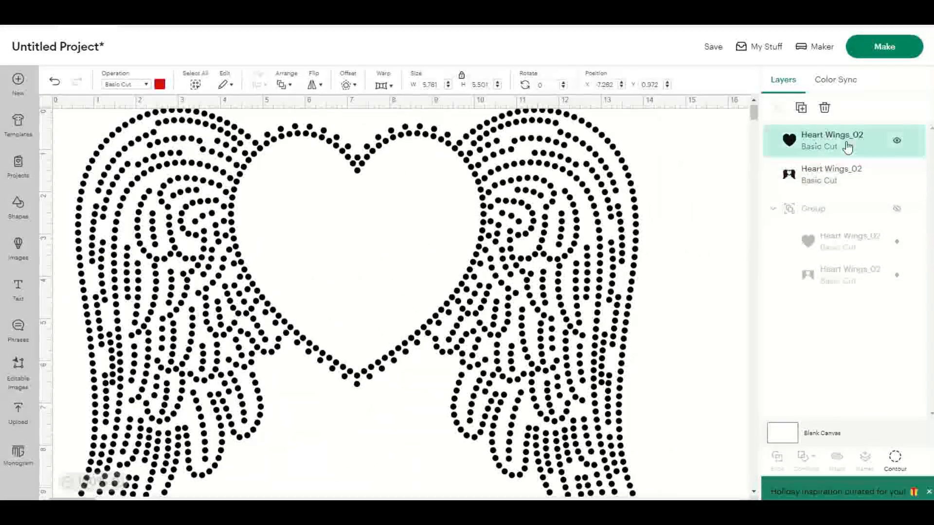
left_click(897, 141)
left_click(896, 142)
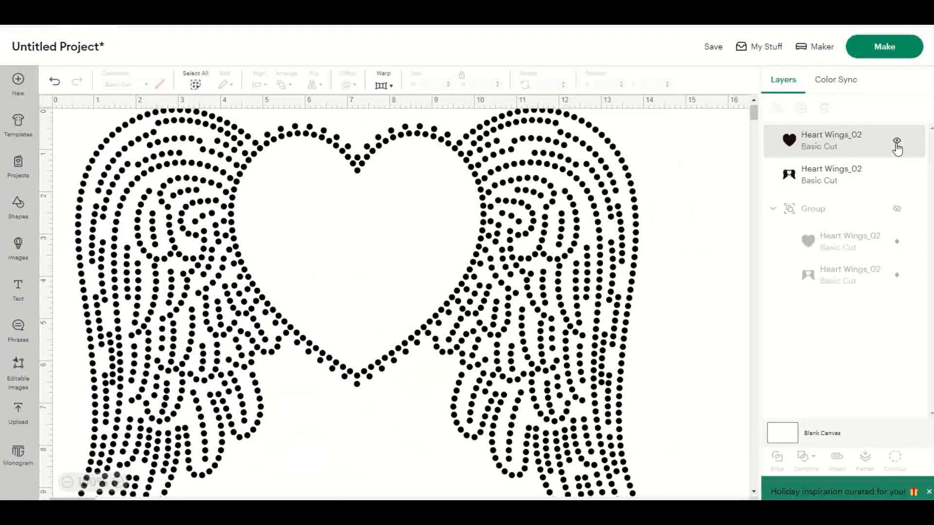
left_click(863, 152)
left_click(723, 254)
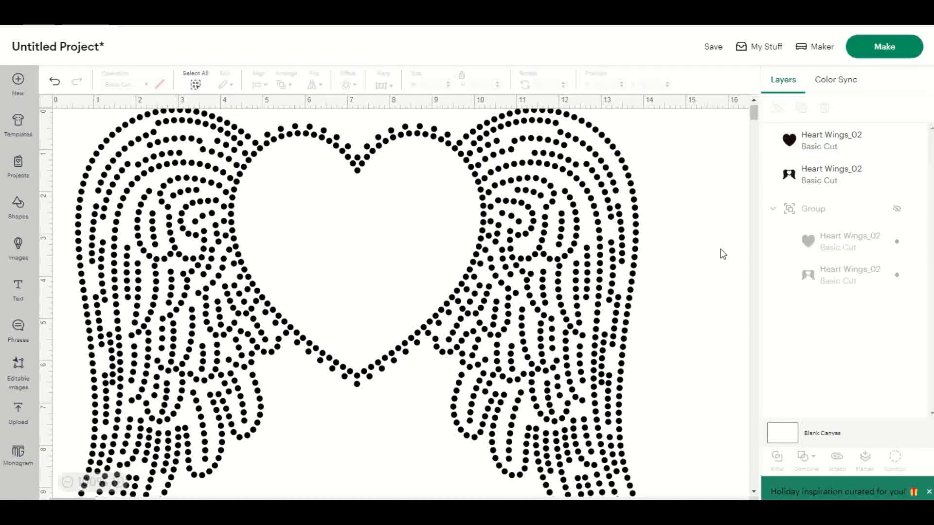
Try shifting the wings down and back up the canvas to about Y 0.24 to look for the heart
scroll(574, 379, "down", 6)
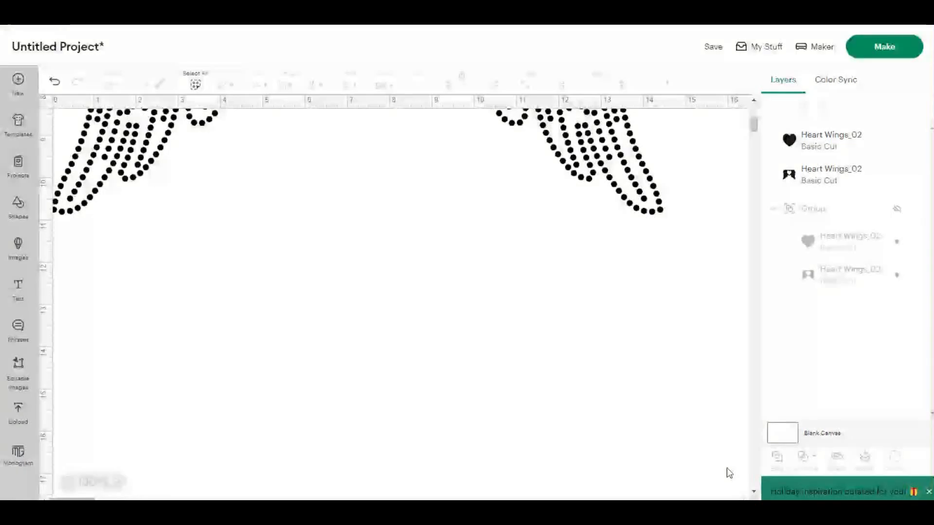
left_click_drag(585, 157, 585, 368)
left_click_drag(729, 242, 606, 125)
left_click_drag(584, 351, 584, 150)
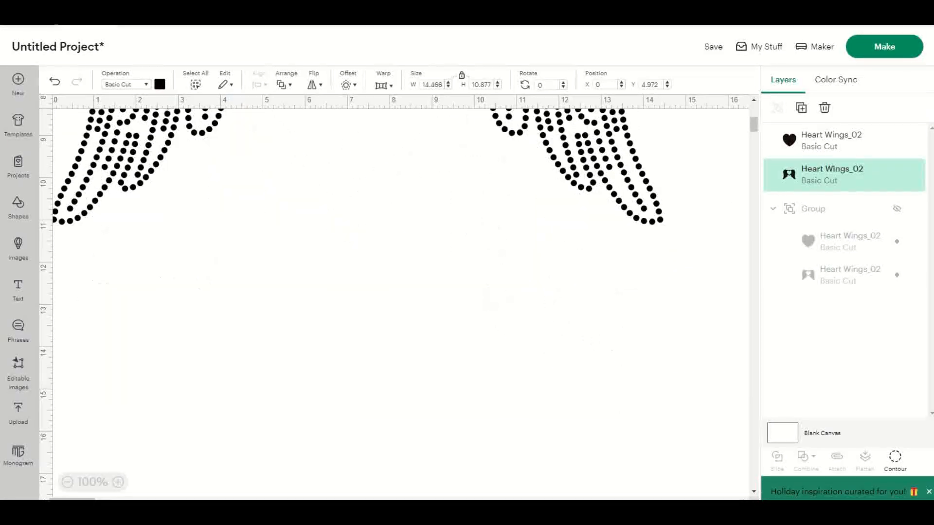
left_click_drag(477, 396, 433, 204)
left_click_drag(439, 407, 409, 205)
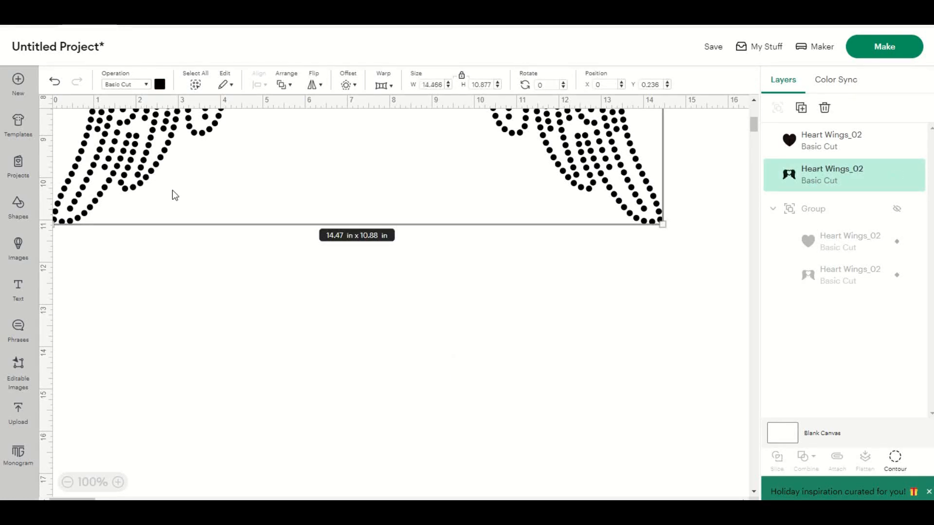
Search the far vertical and horizontal reaches of the canvas for the missing heart
left_click_drag(754, 126, 746, 235)
left_click_drag(761, 407, 757, 498)
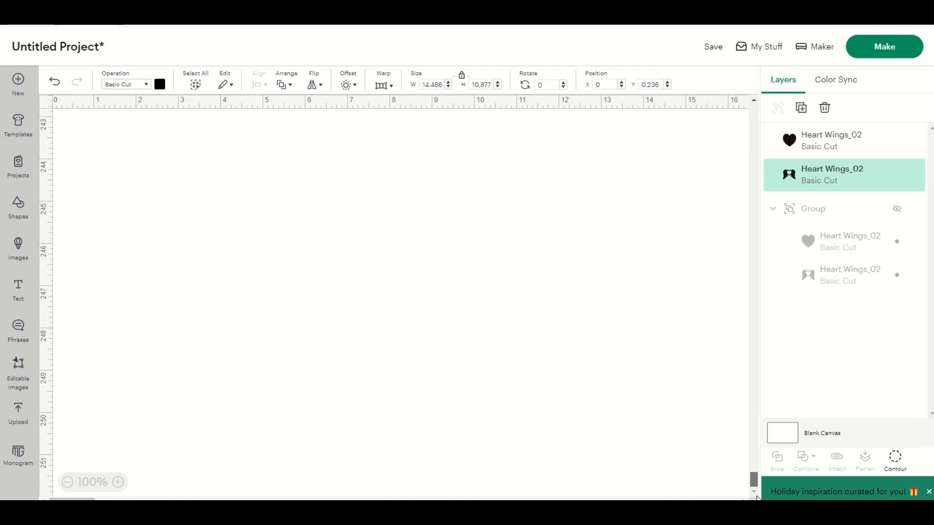
left_click(102, 497)
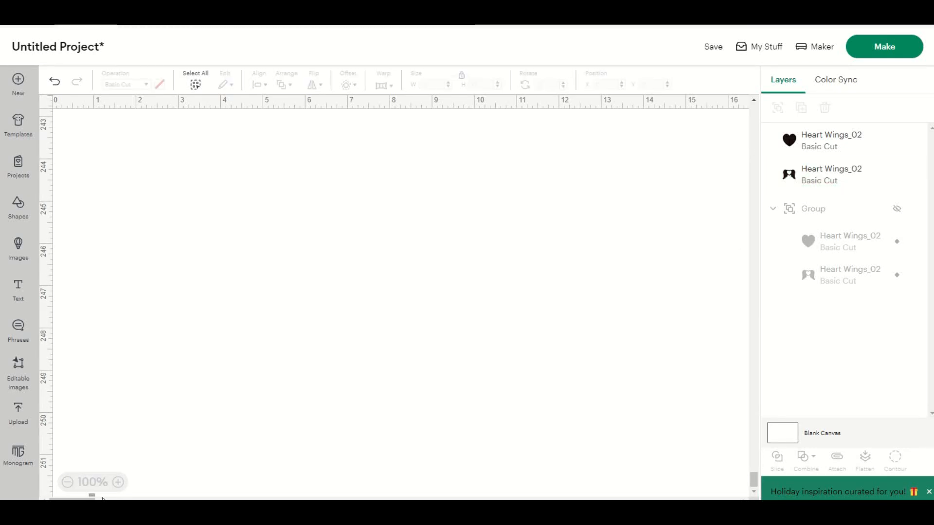
left_click_drag(90, 498, 232, 497)
scroll(427, 370, "up", 20)
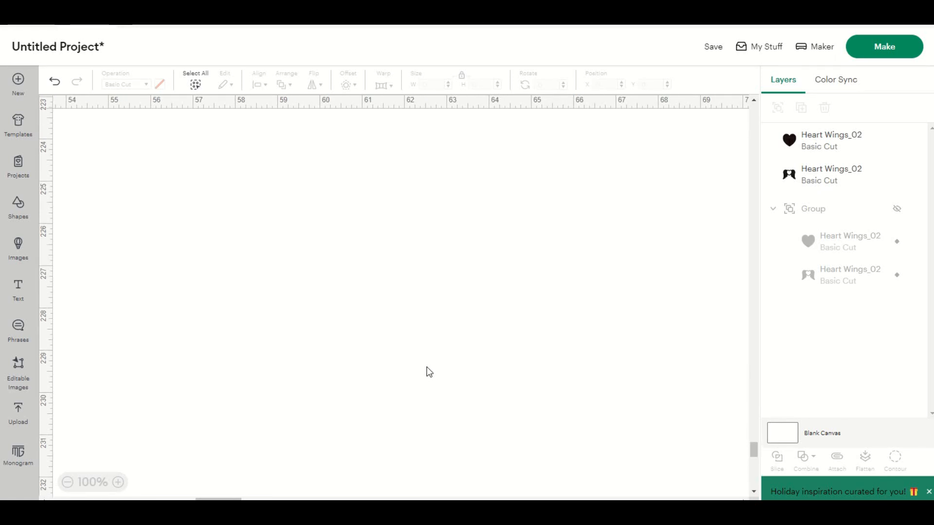
scroll(428, 371, "up", 15)
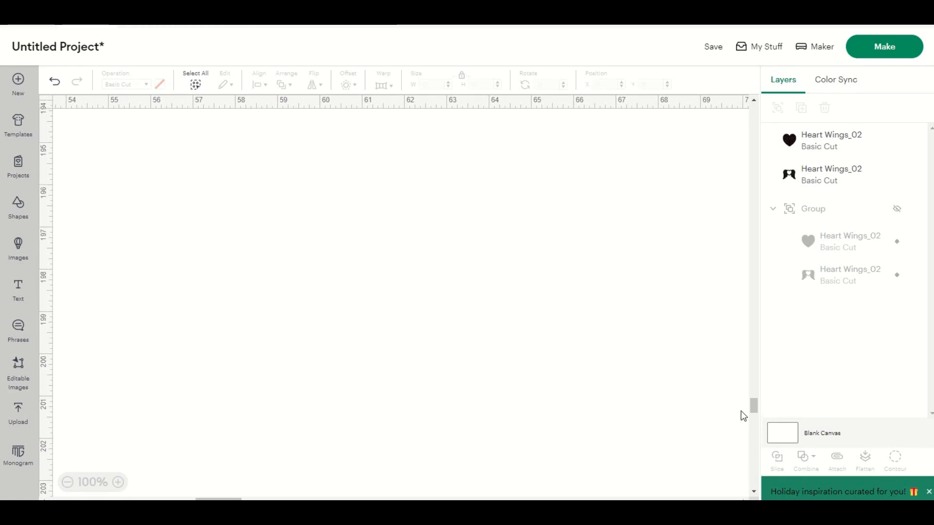
left_click_drag(752, 409, 784, 109)
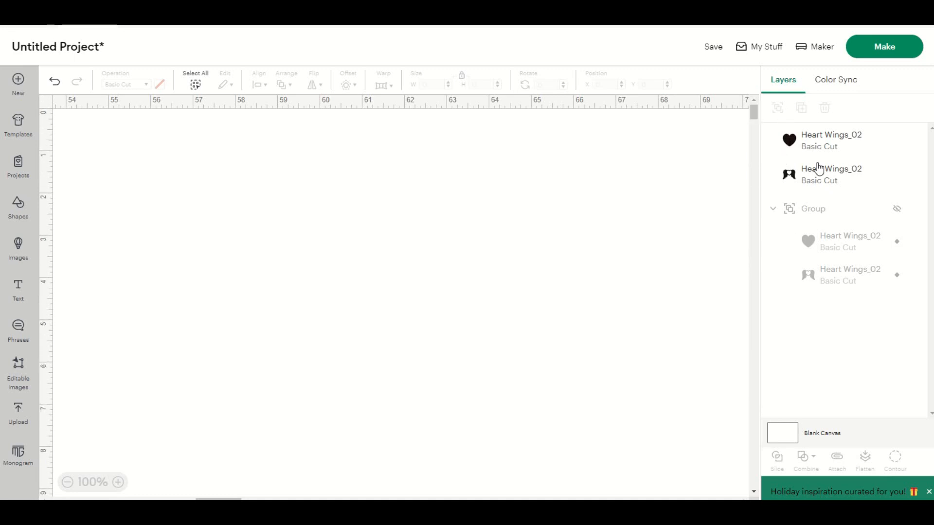
Reselect the visible heart layer and search the canvas area below the wings for it
left_click(825, 142)
left_click(467, 289)
left_click_drag(467, 290, 633, 285)
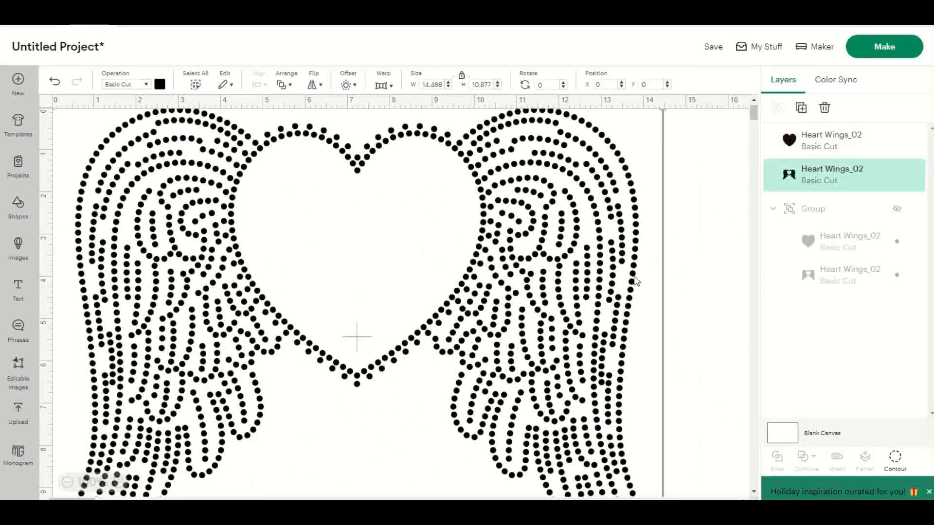
left_click(811, 140)
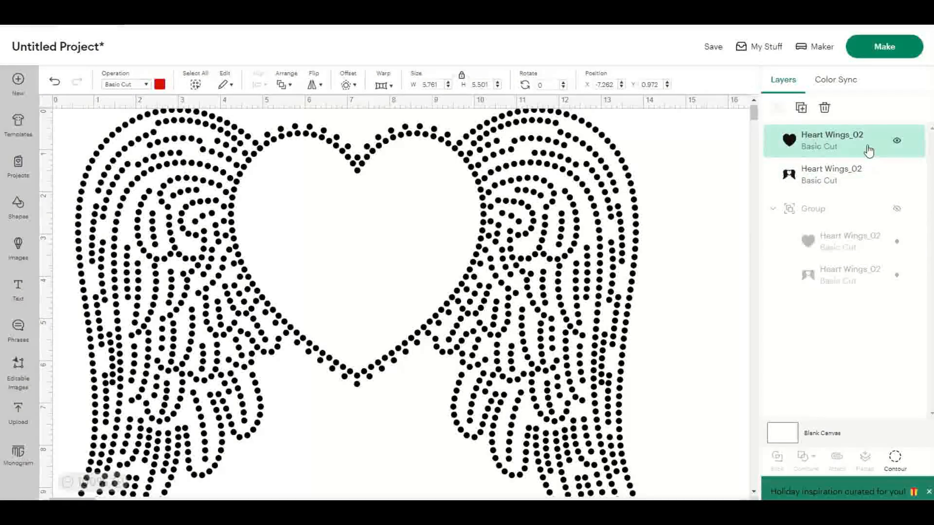
scroll(614, 321, "down", 8)
scroll(614, 321, "down", 14)
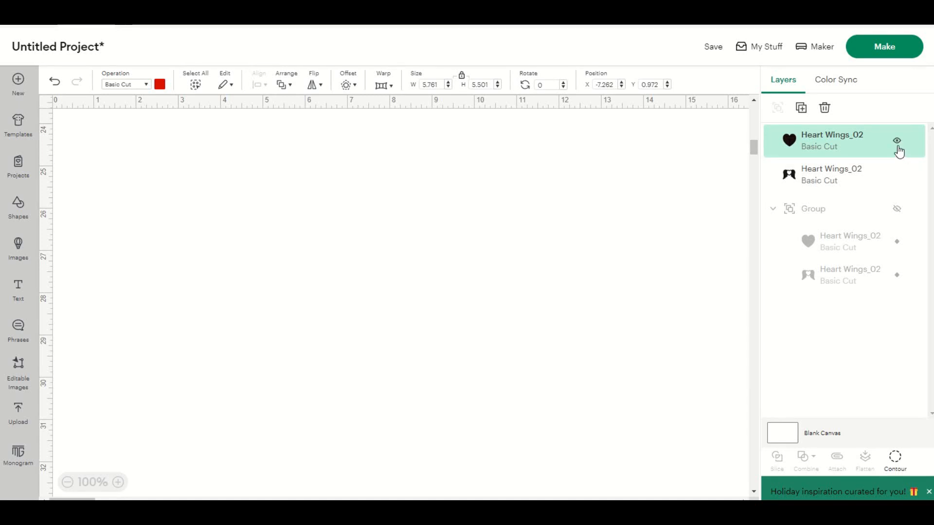
scroll(474, 331, "down", 20)
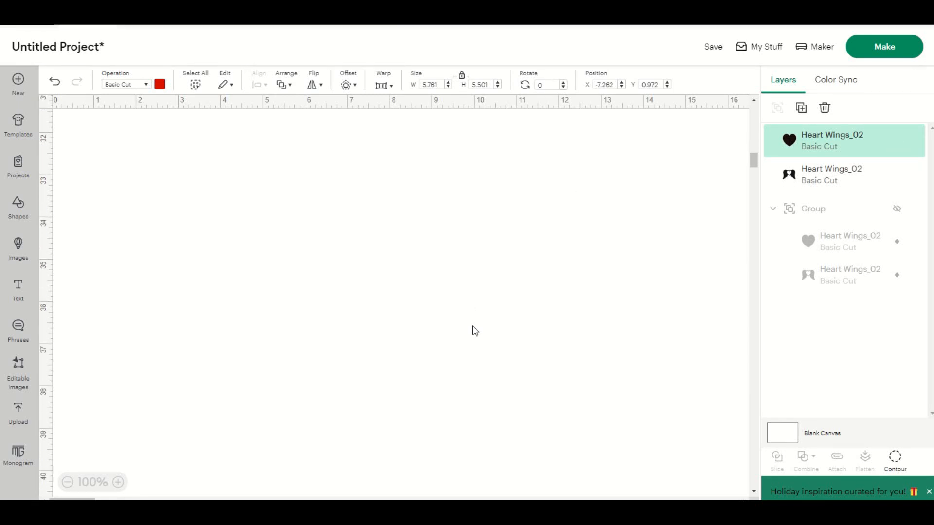
scroll(472, 326, "down", 11)
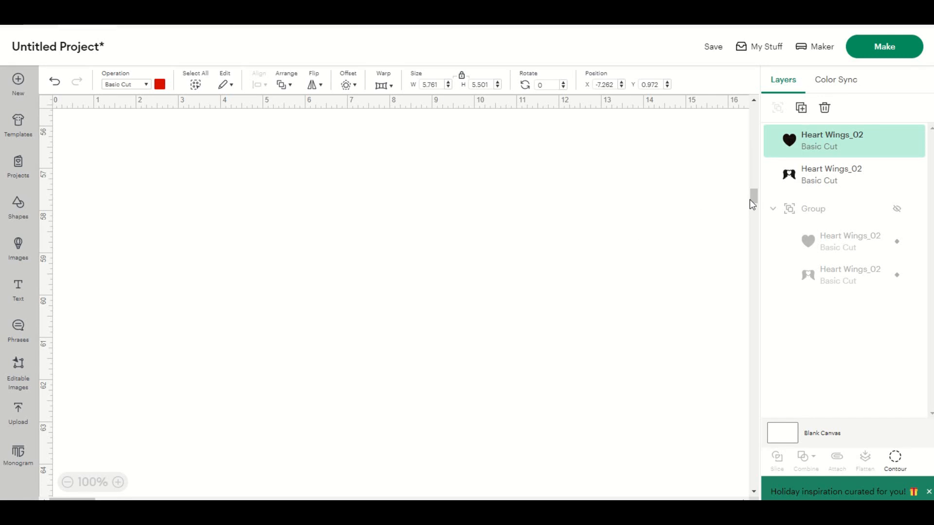
left_click_drag(753, 196, 769, 102)
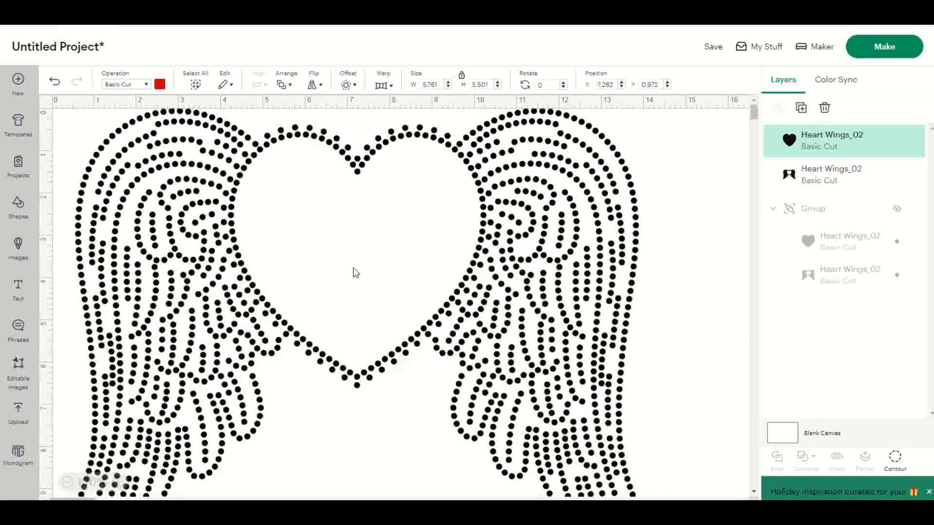
Hide the wings layer and search the cleared canvas for the heart, selecting its layer and the hidden group's heart
left_click_drag(392, 271, 348, 331)
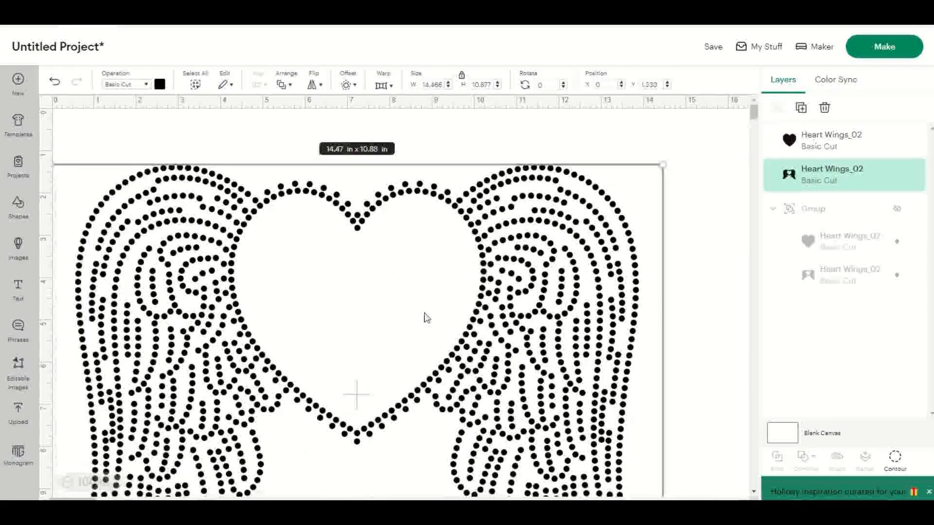
left_click(896, 175)
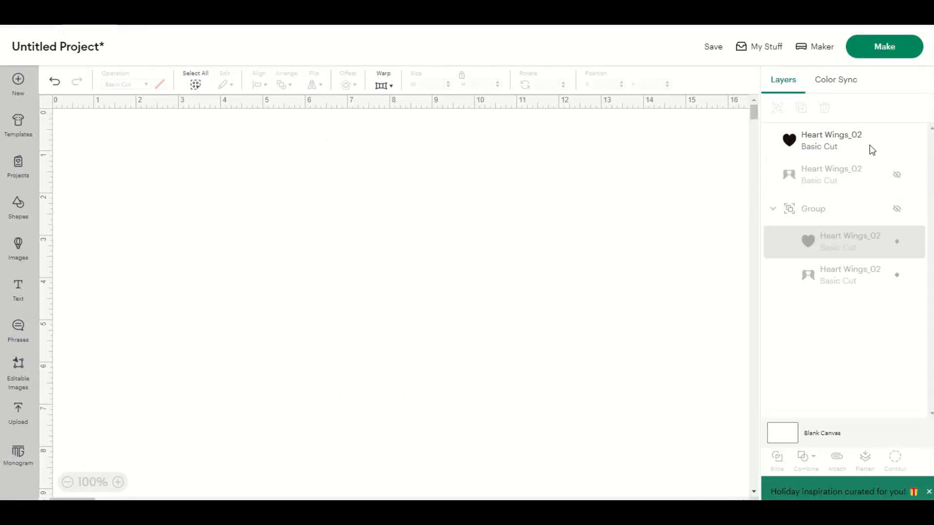
left_click(871, 146)
scroll(427, 368, "down", 10)
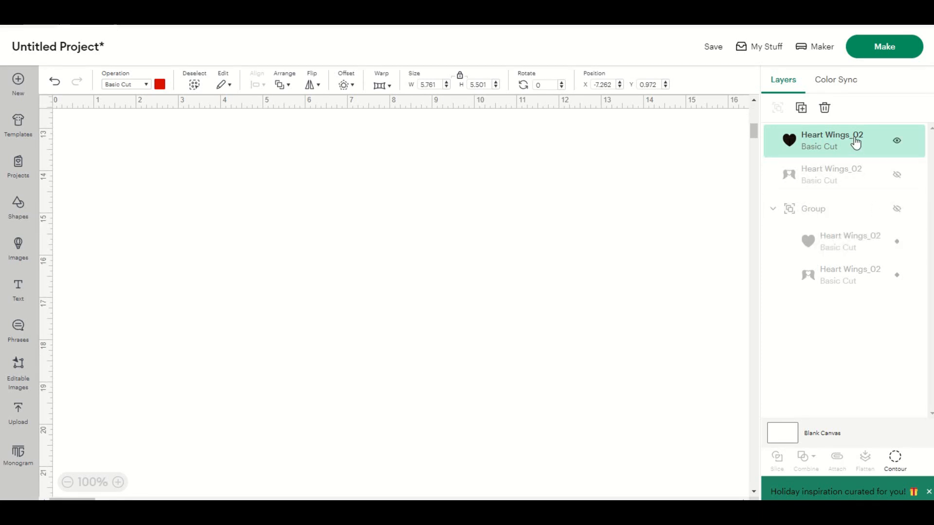
left_click(819, 245)
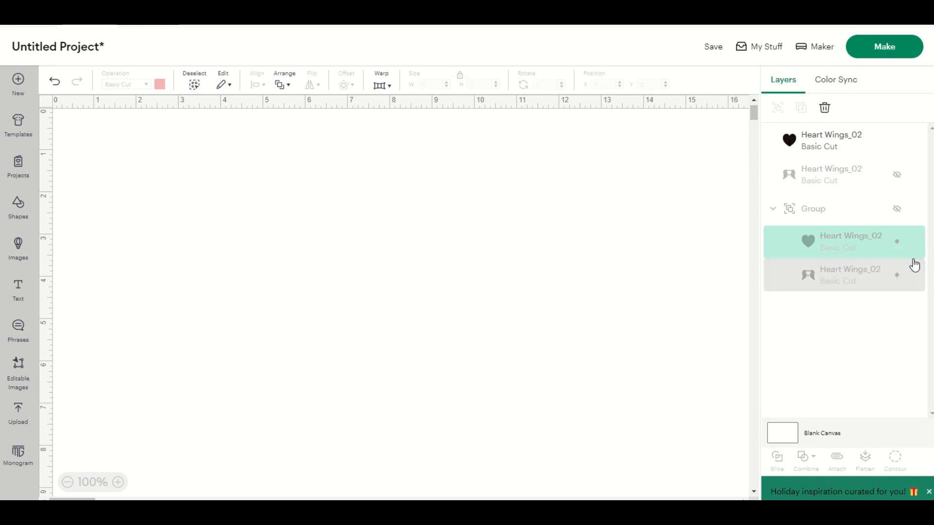
scroll(495, 308, "down", 10)
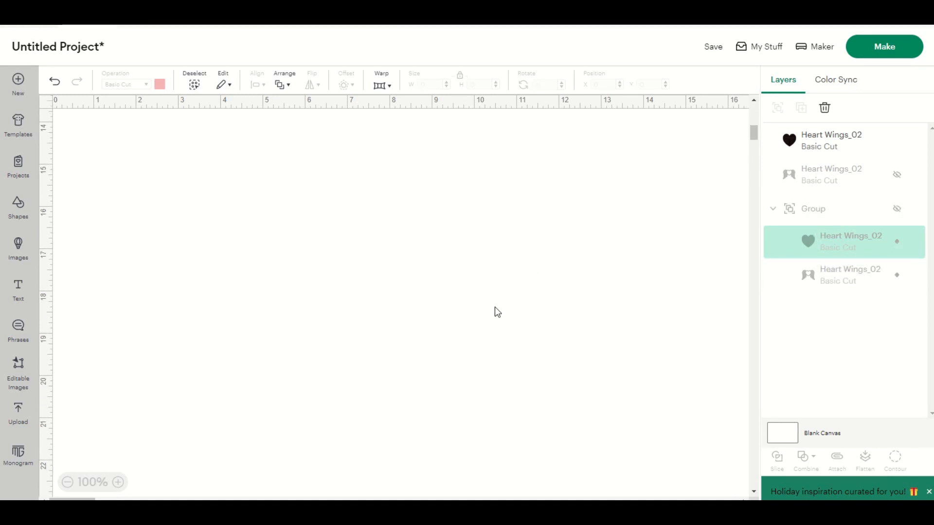
Search the far side, the start and the lower reaches of the canvas for the missing heart, checking the visible heart layer's position
left_click(89, 498)
left_click_drag(70, 499, 1, 479)
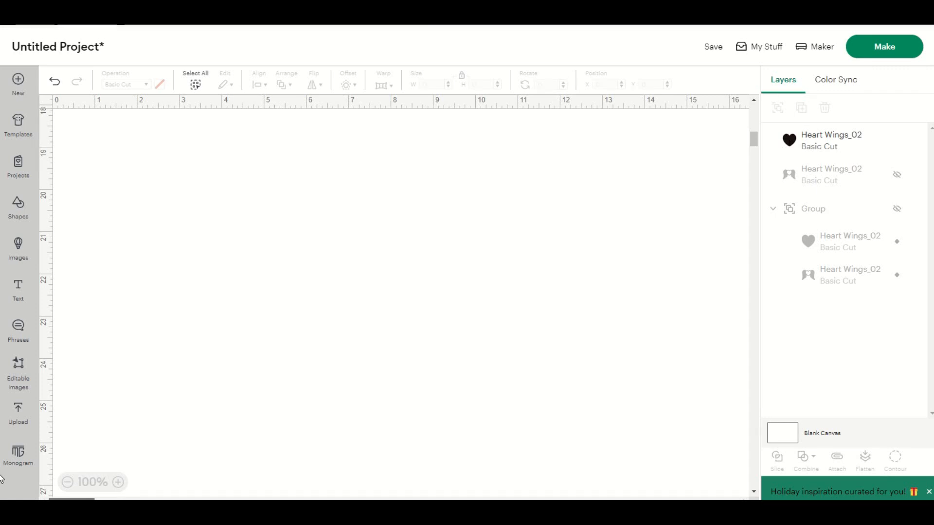
scroll(427, 321, "up", 10)
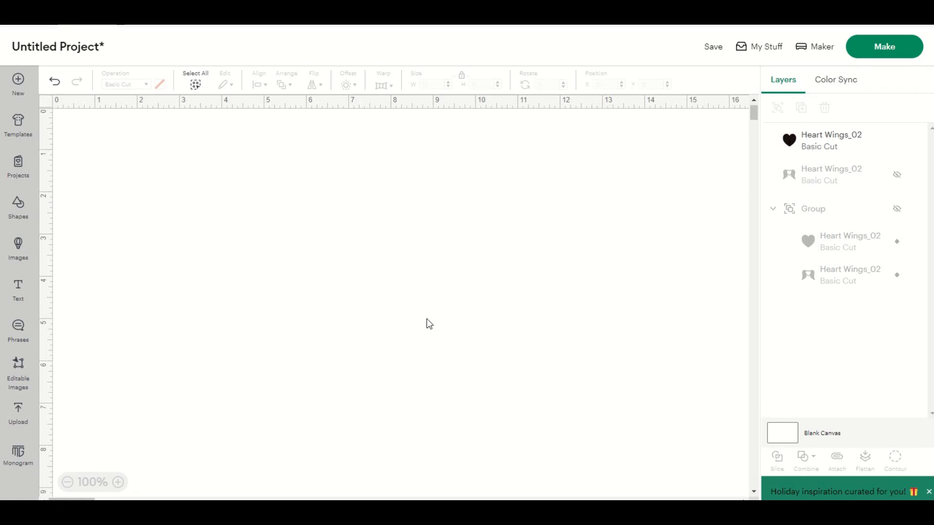
scroll(425, 331, "down", 20)
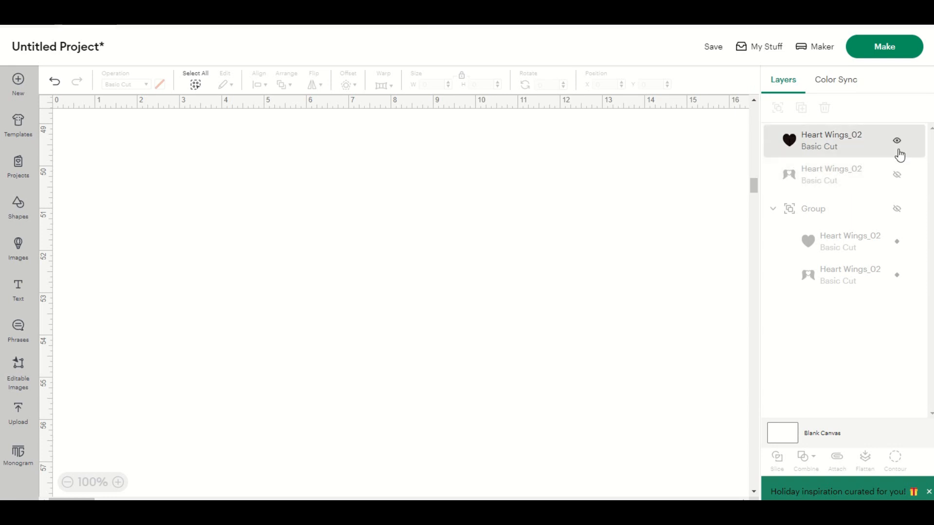
left_click(850, 151)
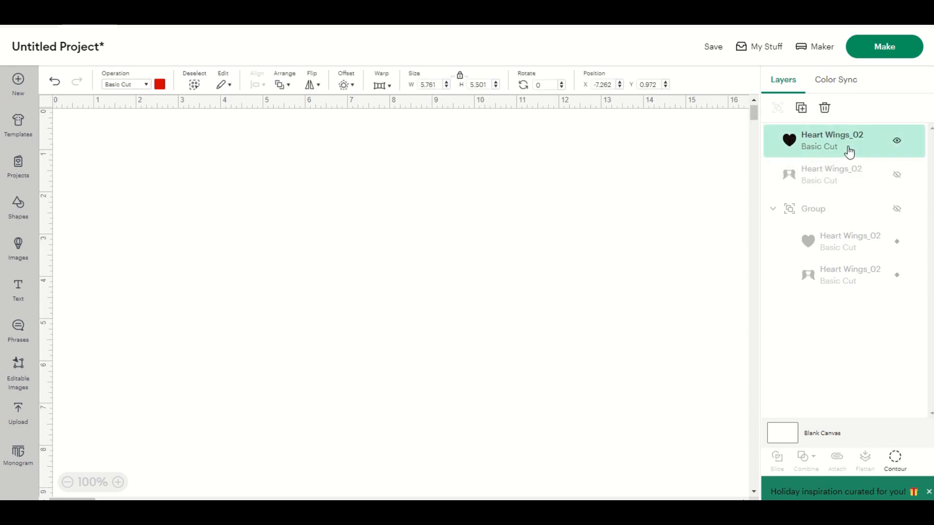
left_click(701, 261)
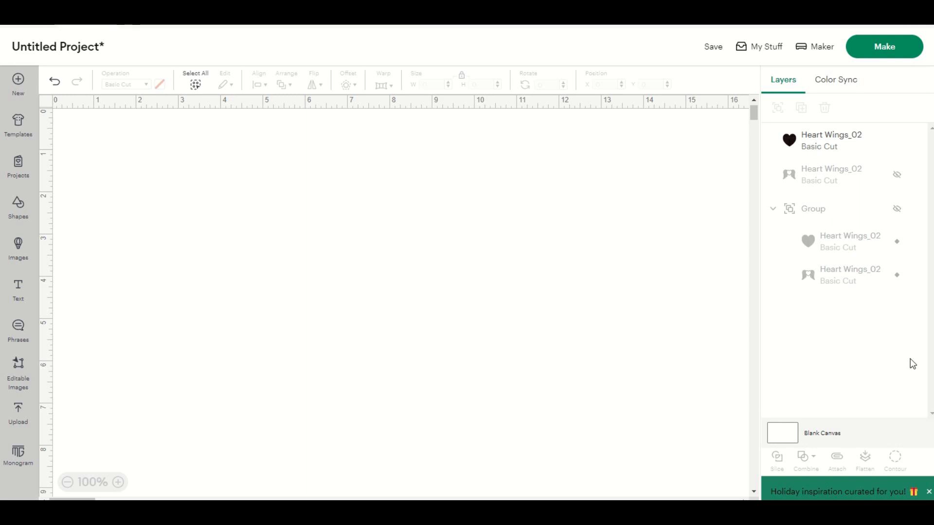
Bring the visible heart layer back onto the canvas at X position 0, and move it to about X 4.5, Y 1.75
left_click(839, 147)
left_click(824, 183)
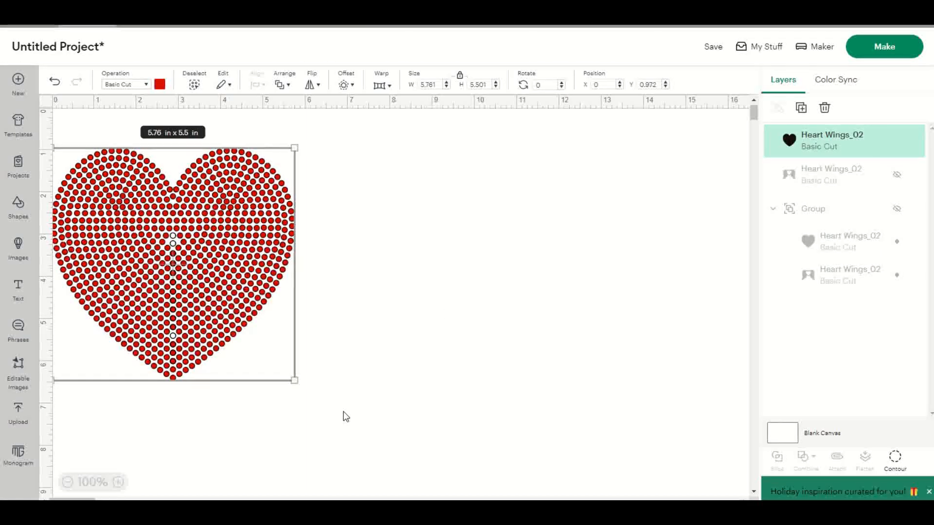
left_click_drag(186, 246, 375, 278)
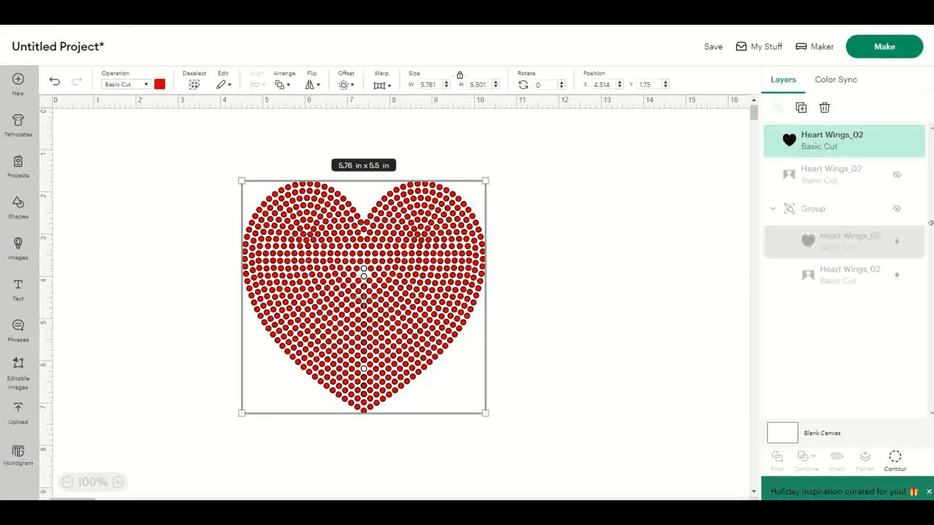
Unhide the standalone wings layer and position it around the heart at about X 0.14, Y 1.03
left_click(898, 176)
left_click_drag(527, 389, 533, 378)
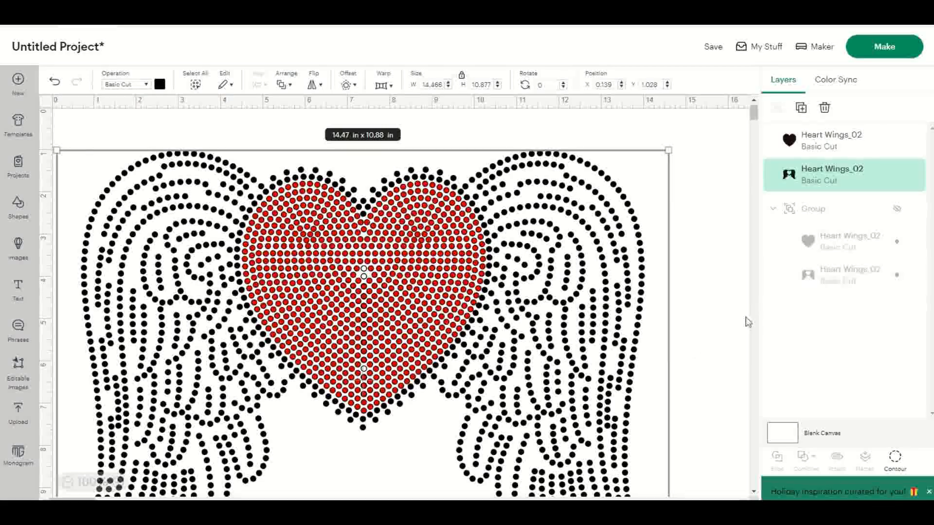
left_click(725, 305)
Group the heart with the wings and move the group to about X 0, Y 1.29
left_click_drag(63, 129, 750, 498)
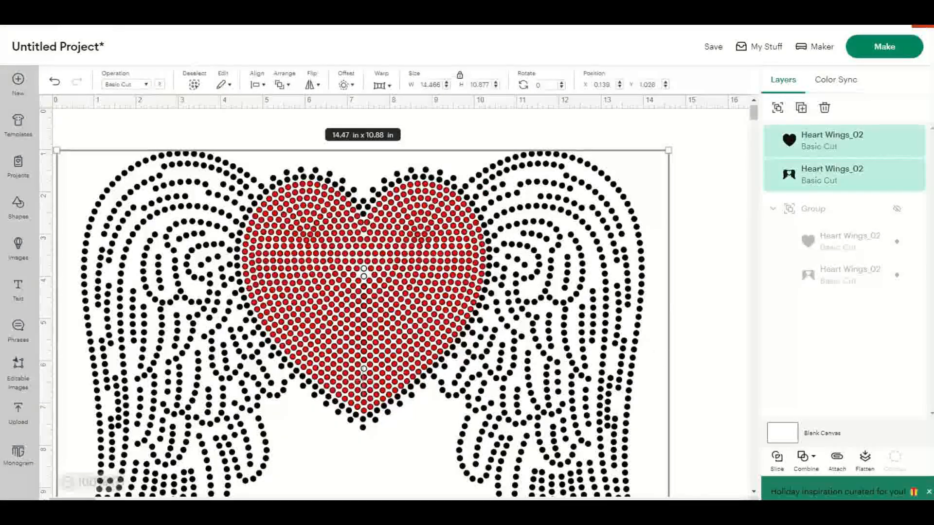
left_click(777, 109)
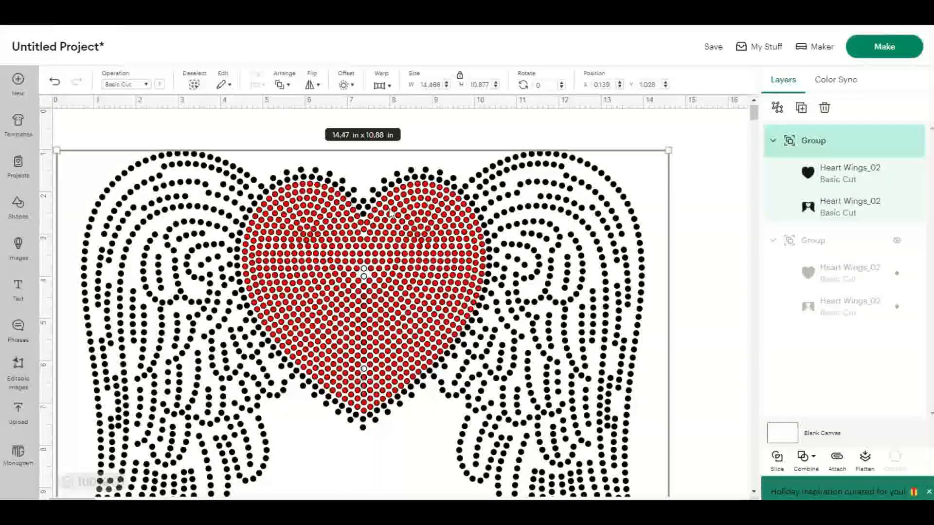
mouse_move(503, 264)
left_mouse_down()
mouse_move(695, 223)
mouse_move(497, 264)
left_mouse_up()
left_click_drag(453, 279, 459, 264)
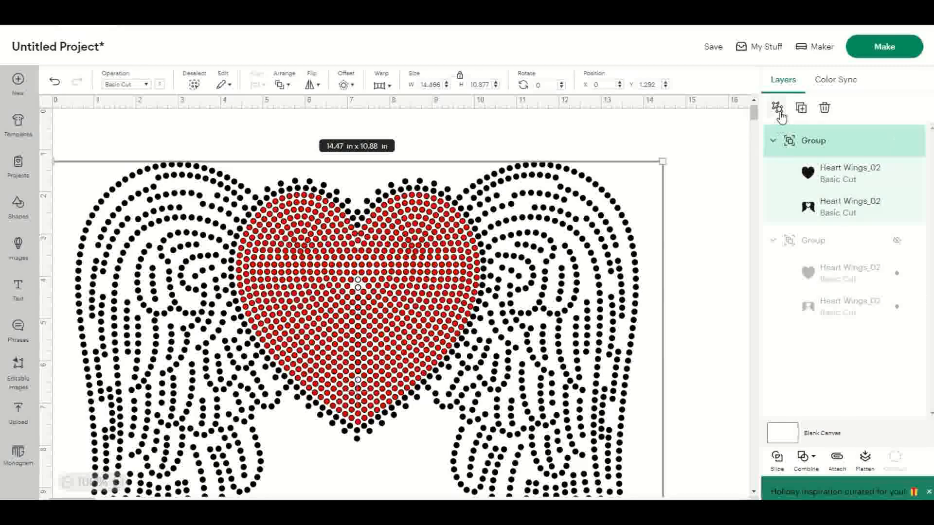
Proceed to the cut preview and examine the wings layout on the first mat and the heart on the second
mouse_move(893, 148)
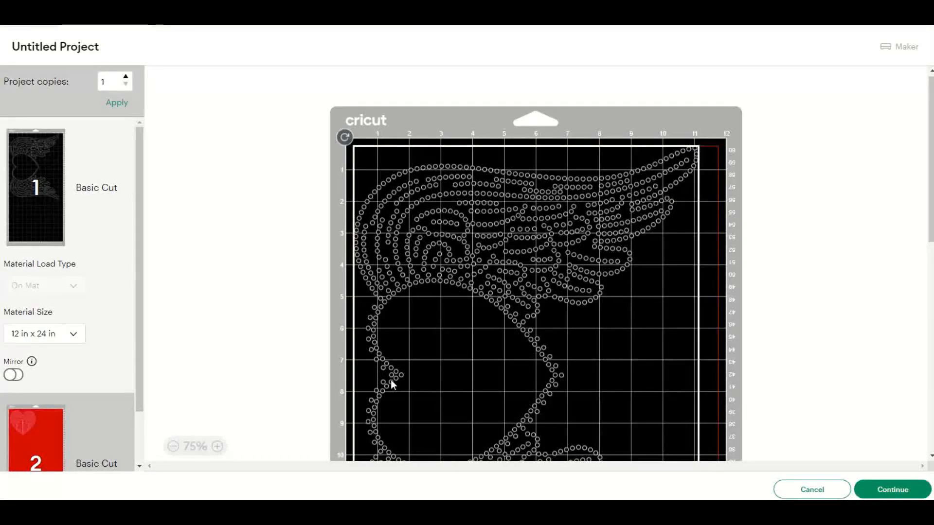
scroll(411, 413, "down", 3)
scroll(406, 394, "down", 6)
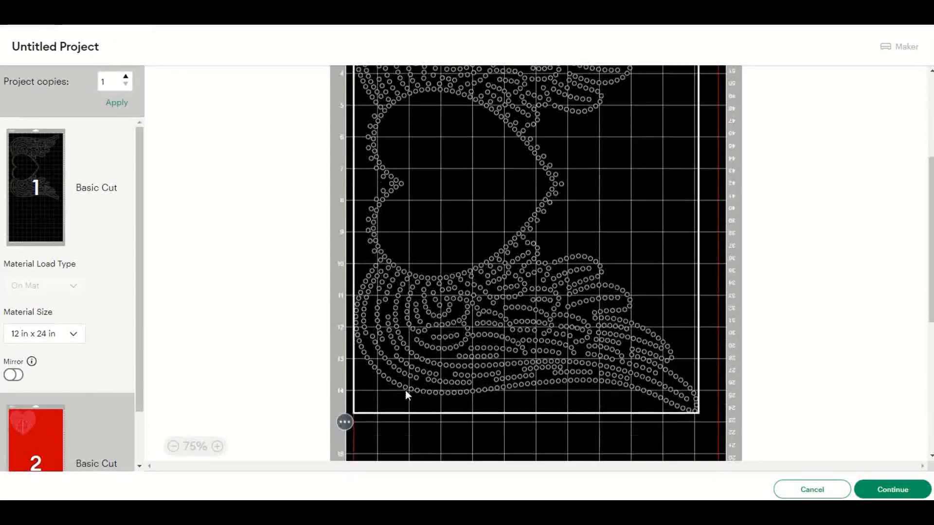
scroll(419, 355, "down", 4)
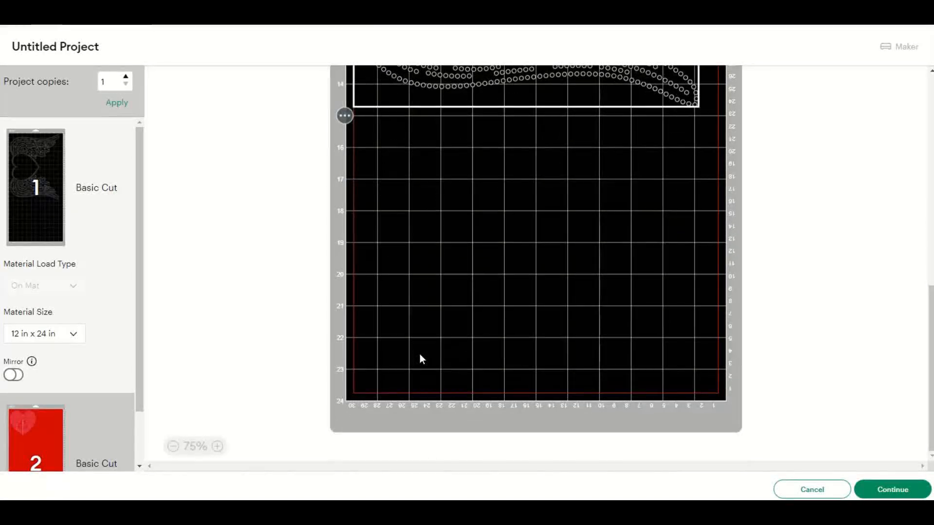
scroll(485, 280, "up", 6)
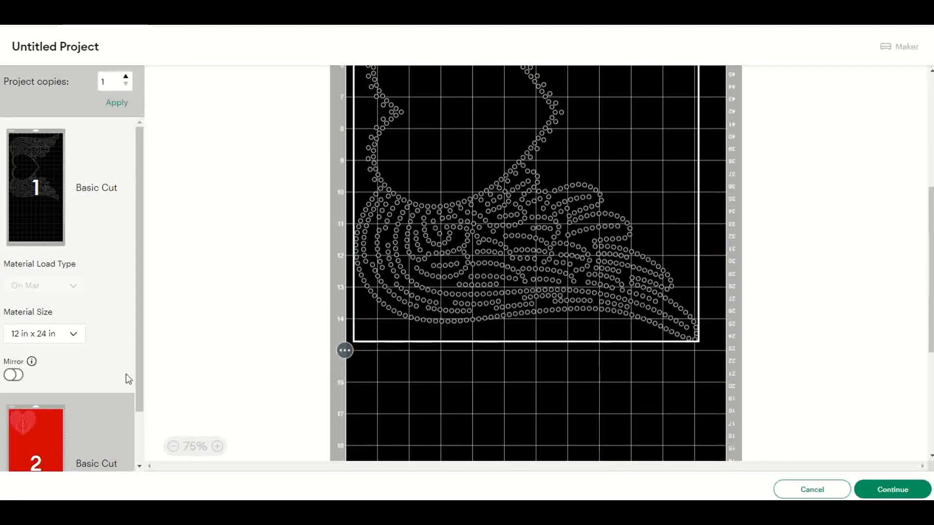
left_click(53, 434)
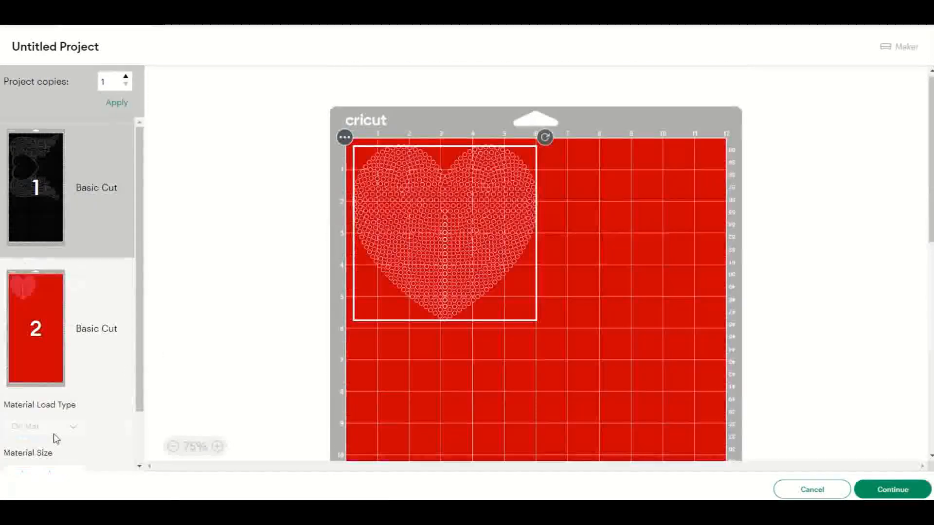
left_click(90, 221)
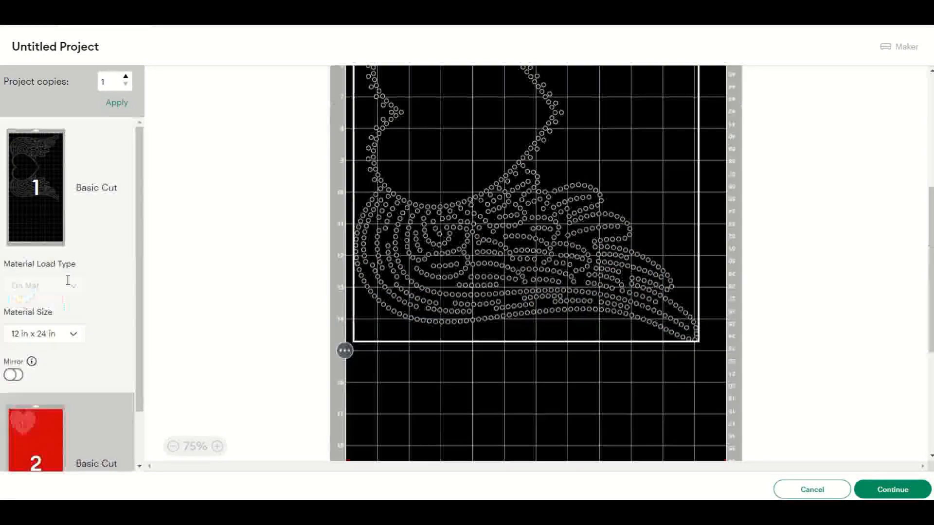
scroll(53, 410, "down", 1)
Set the material size of the heart's mat to 12 in x 12 in
left_click(51, 369)
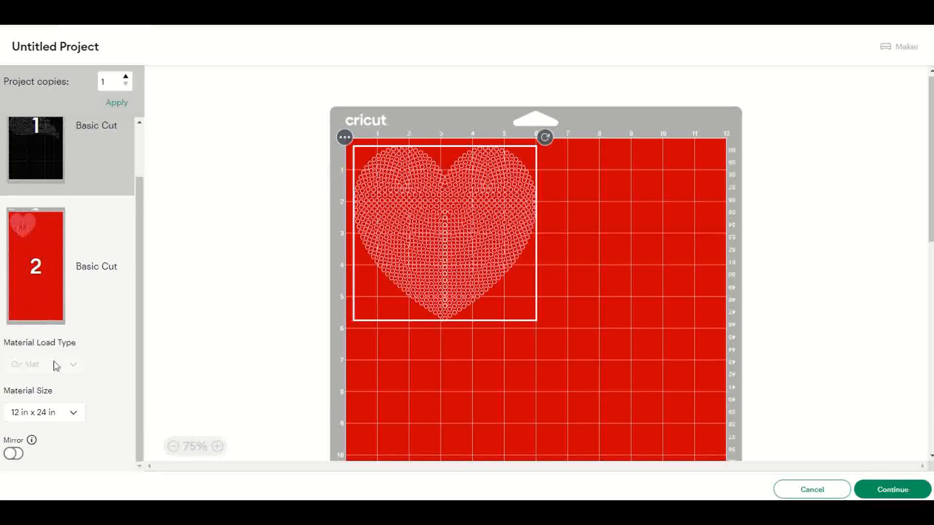
left_click(74, 413)
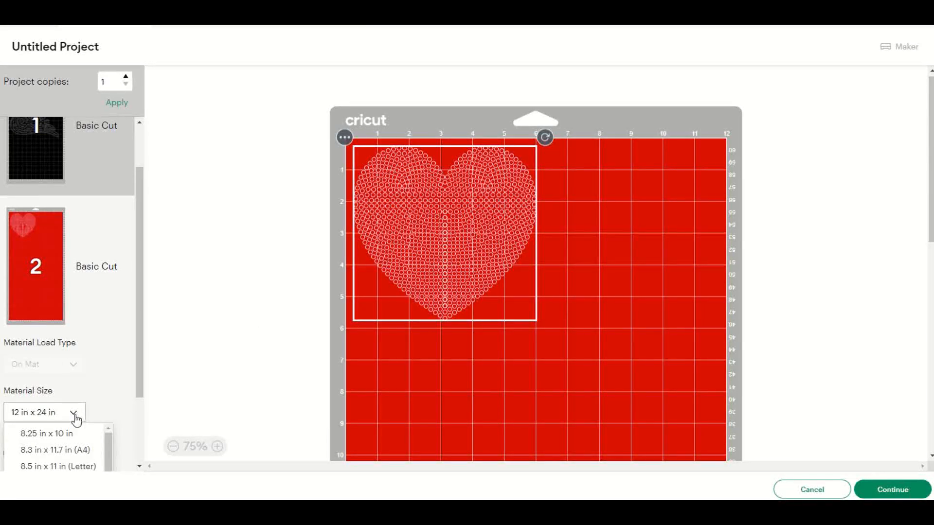
scroll(76, 421, "down", 2)
scroll(68, 425, "down", 1)
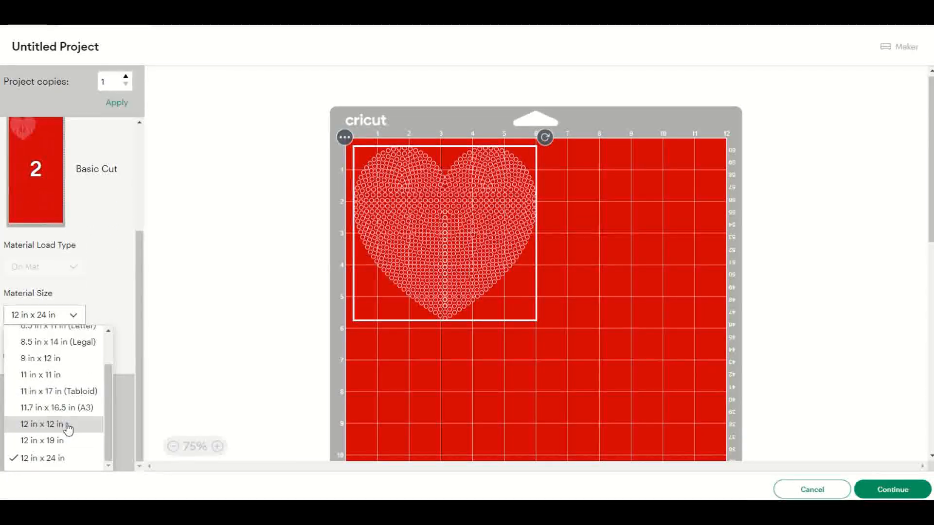
left_click(67, 424)
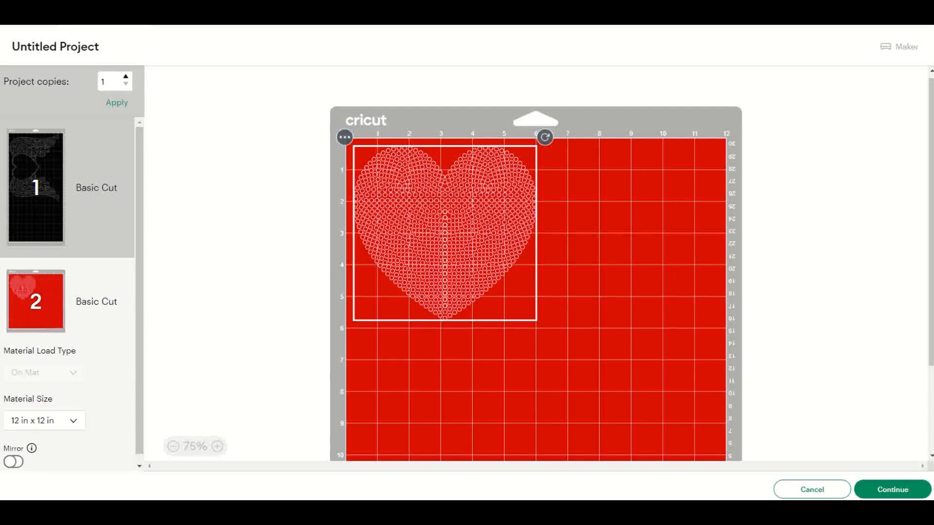
Continue to the cut setup and set the base material to Magic Flock Test
left_click(893, 489)
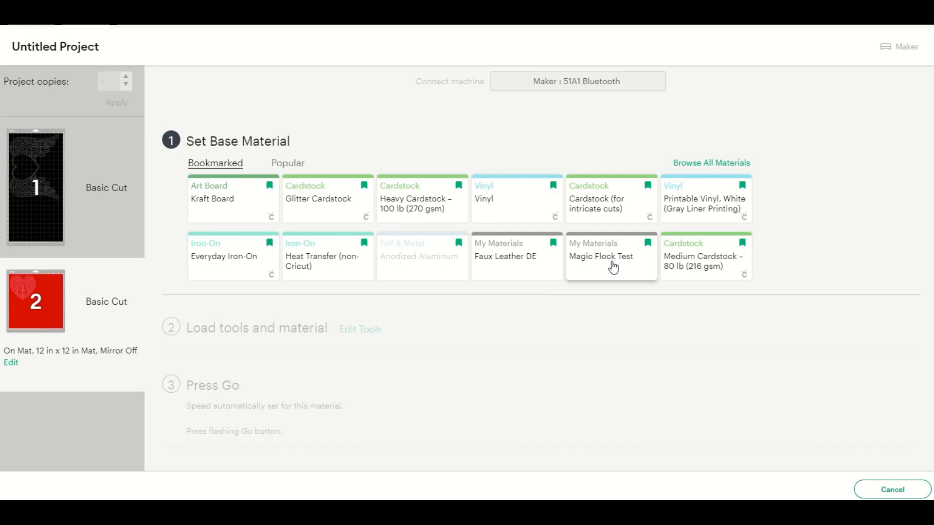
left_click(579, 263)
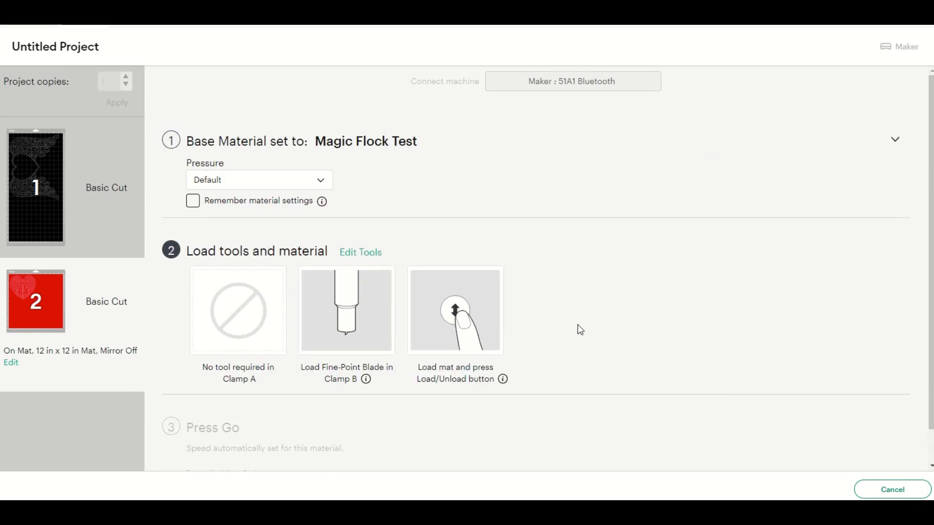